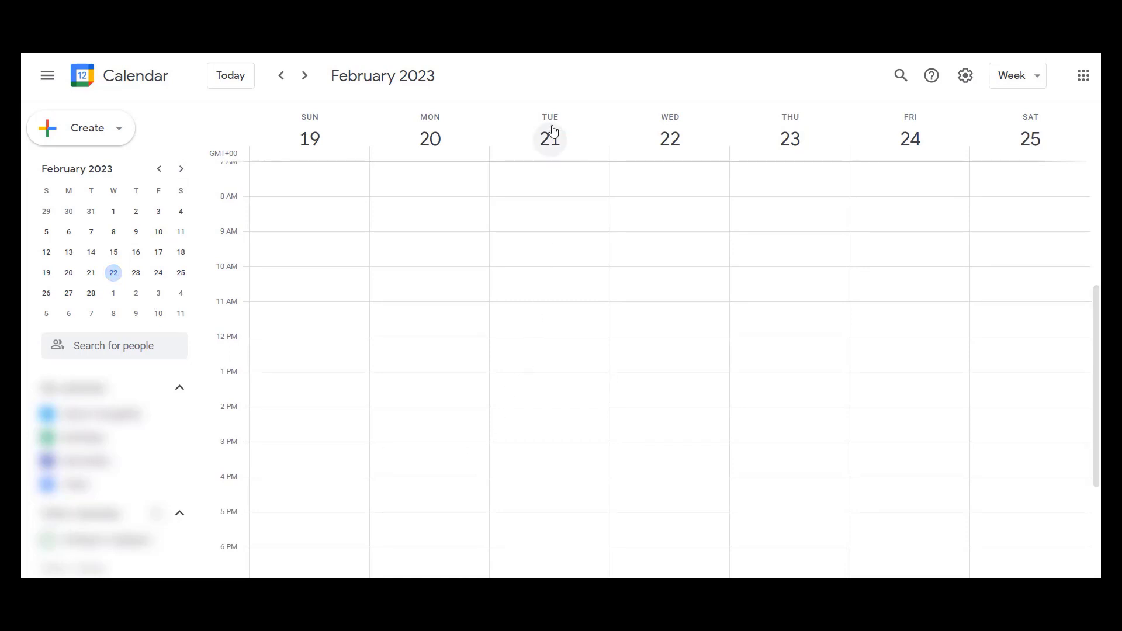
- Set the first personal calendar's colour to Beetroot and check it on an unsaved event draft for Tuesday, 21 February at 11:00am
click(503, 313)
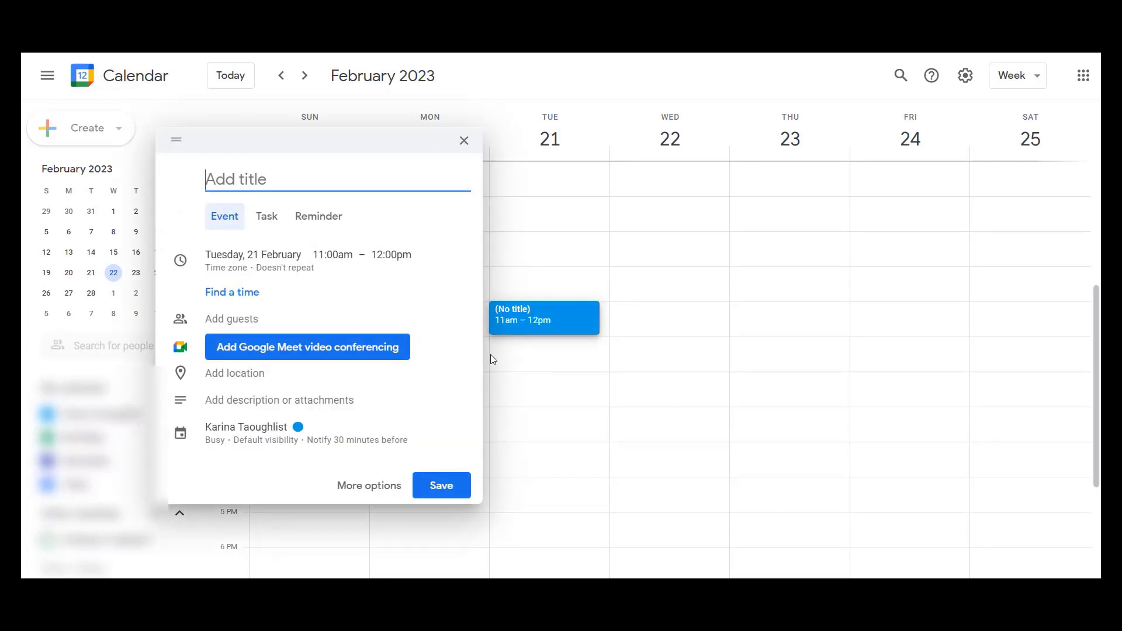
click(464, 142)
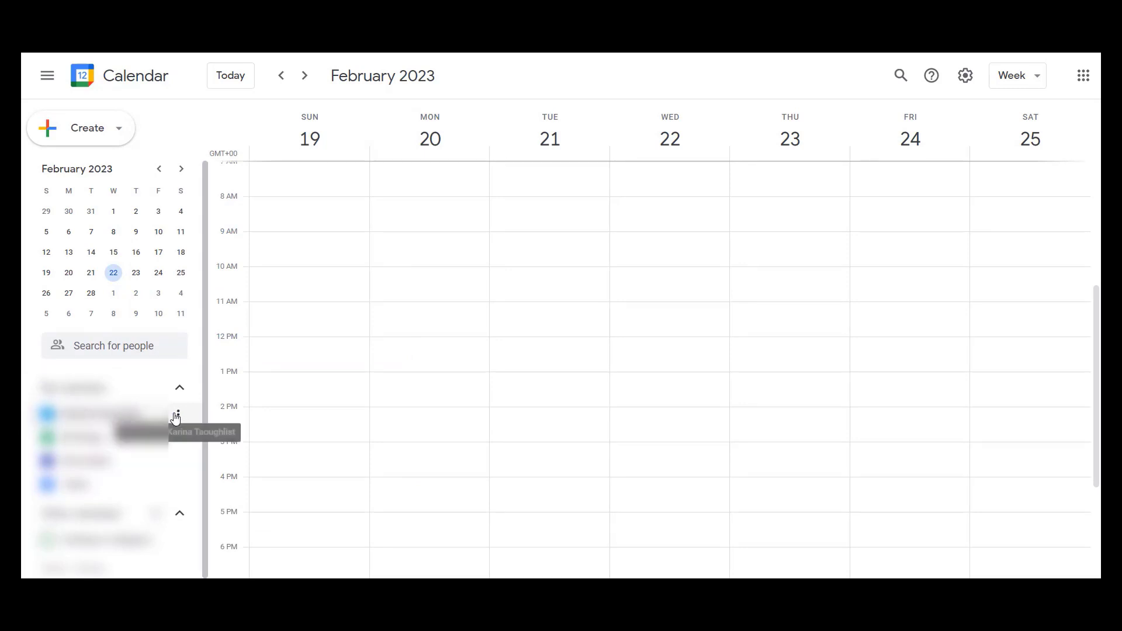
click(180, 418)
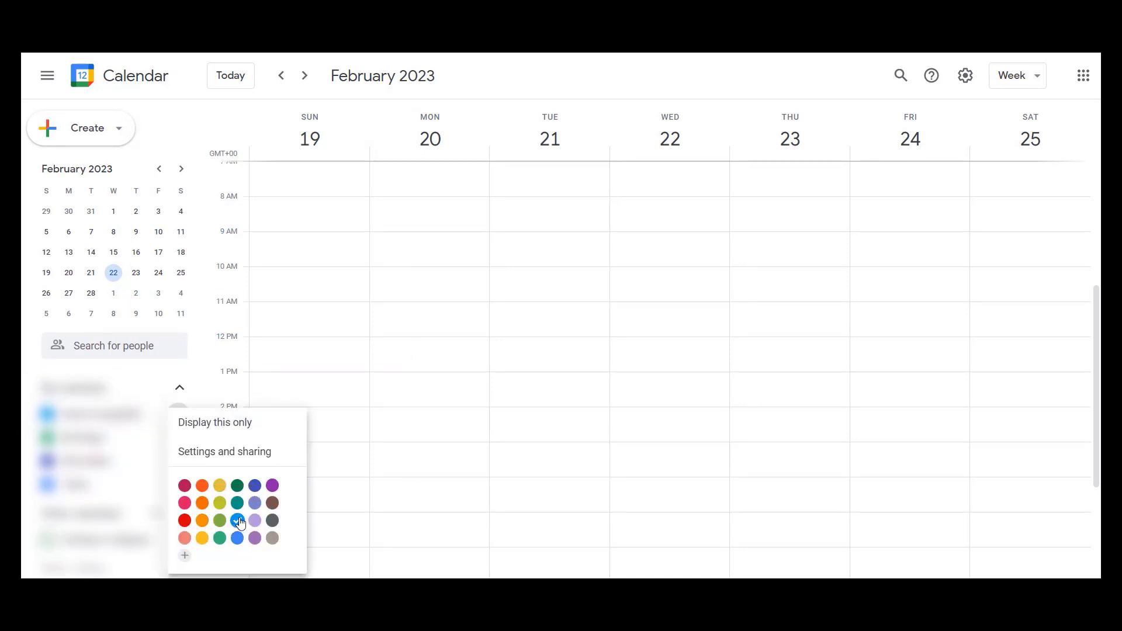
click(184, 486)
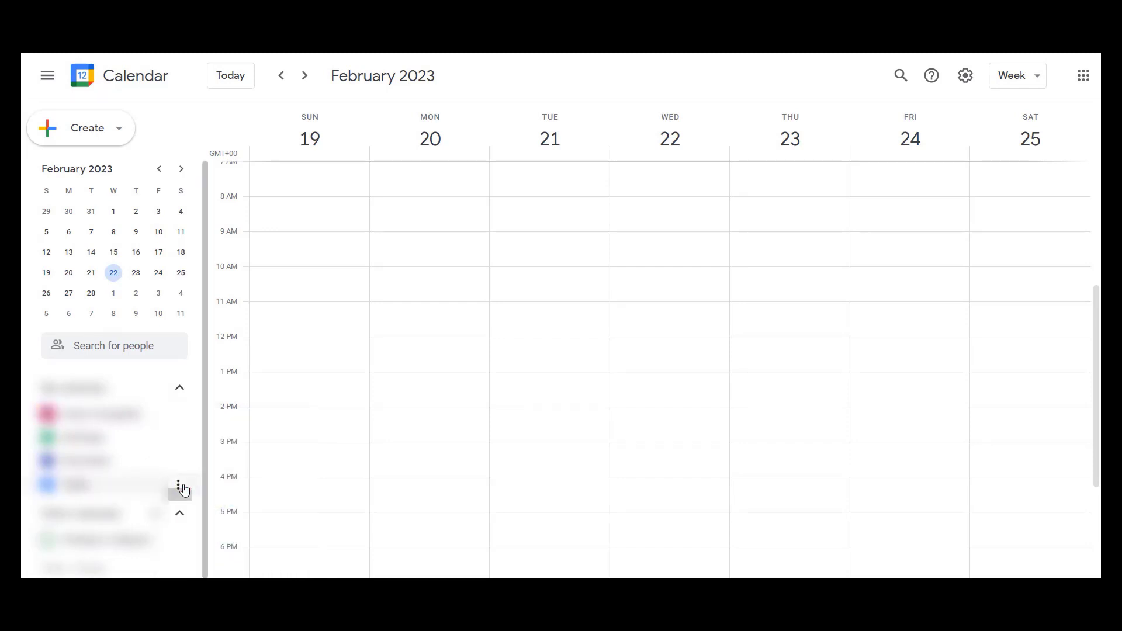
click(525, 302)
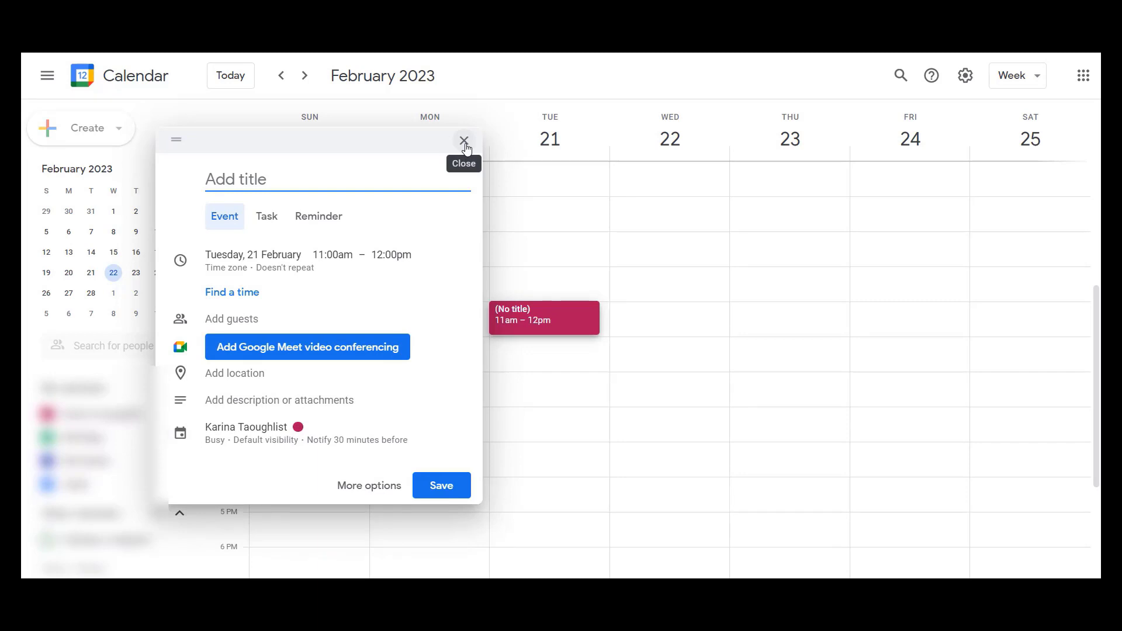
click(465, 142)
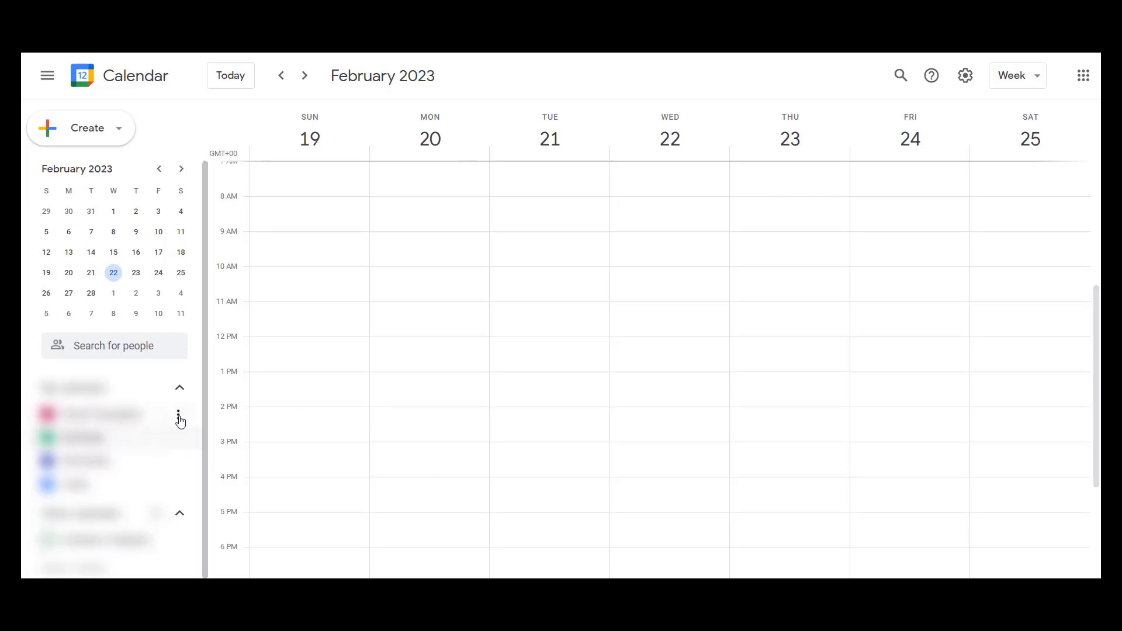
- Start a new event on Tuesday, 21 February at 11:00am with its full options open and title it "Test Event"
click(545, 312)
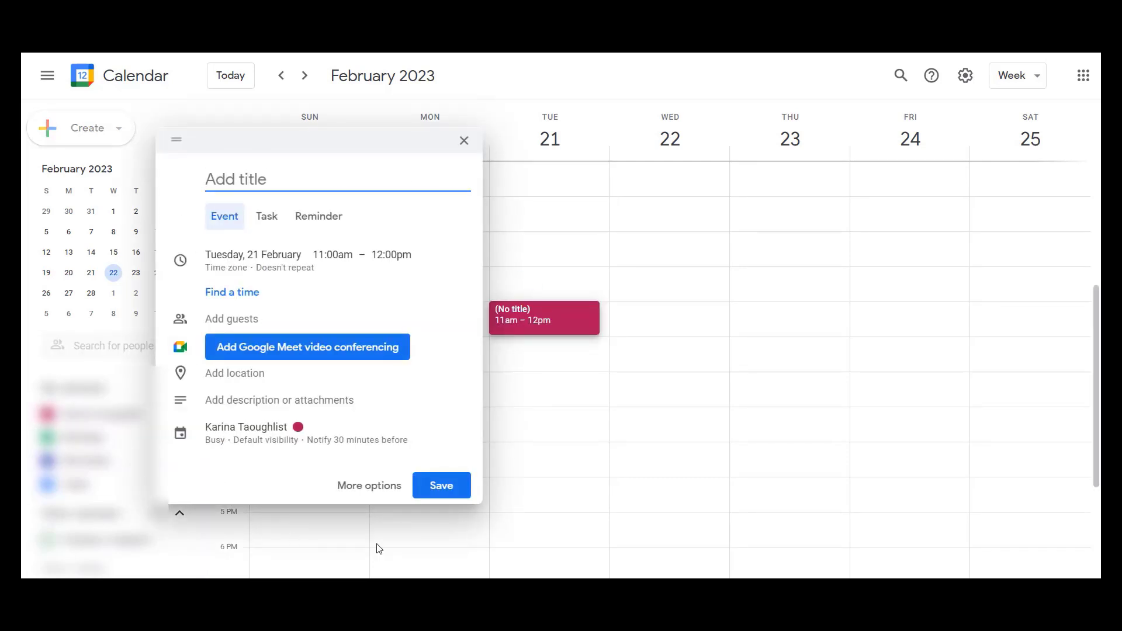
click(368, 488)
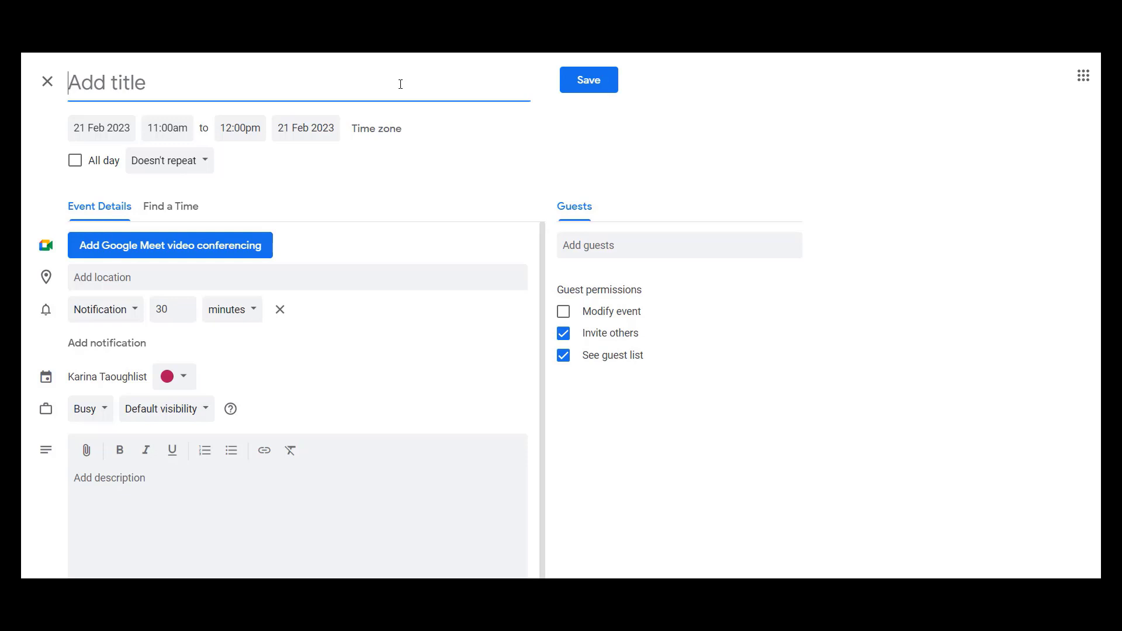
text(Test)
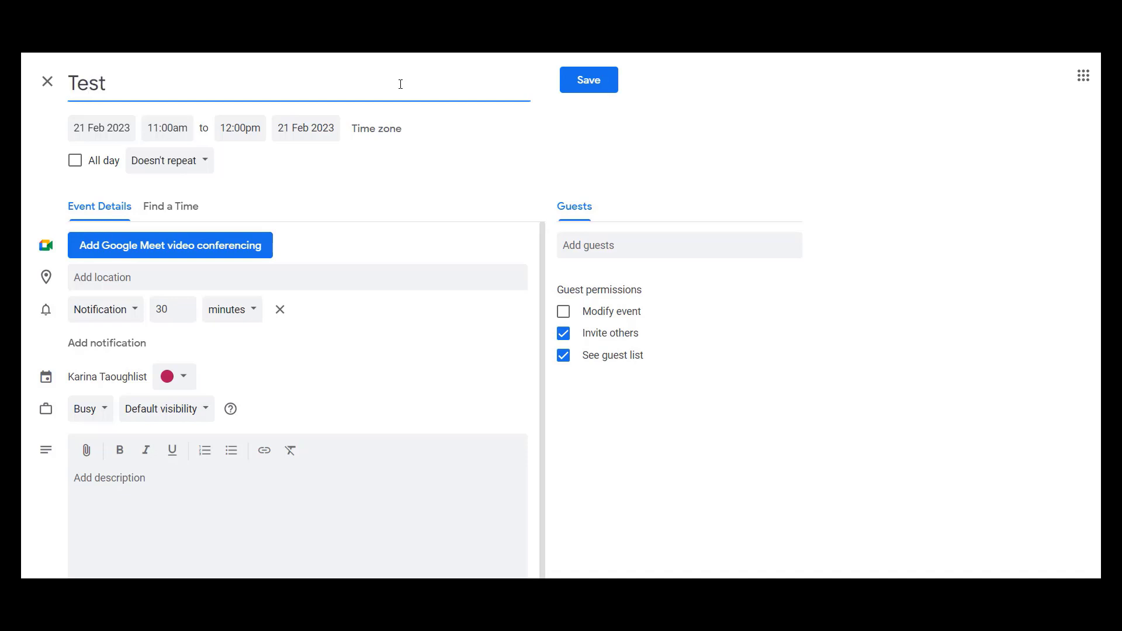
text( Event)
- Move the event to 22 Feb 2023 and set its end time to 1:00pm
click(101, 126)
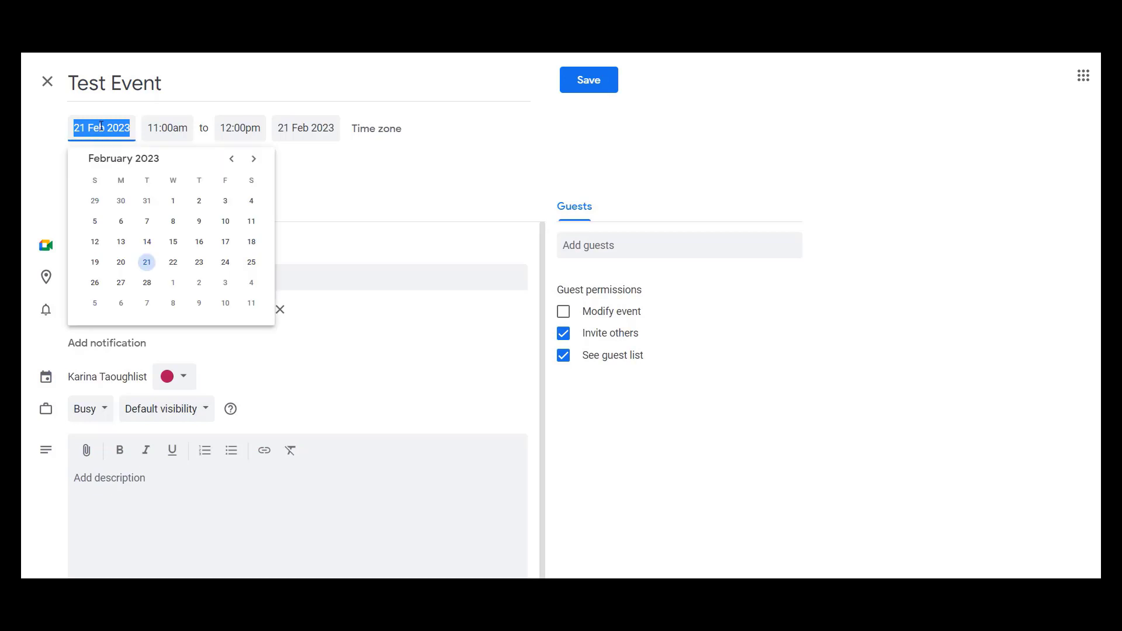
click(173, 262)
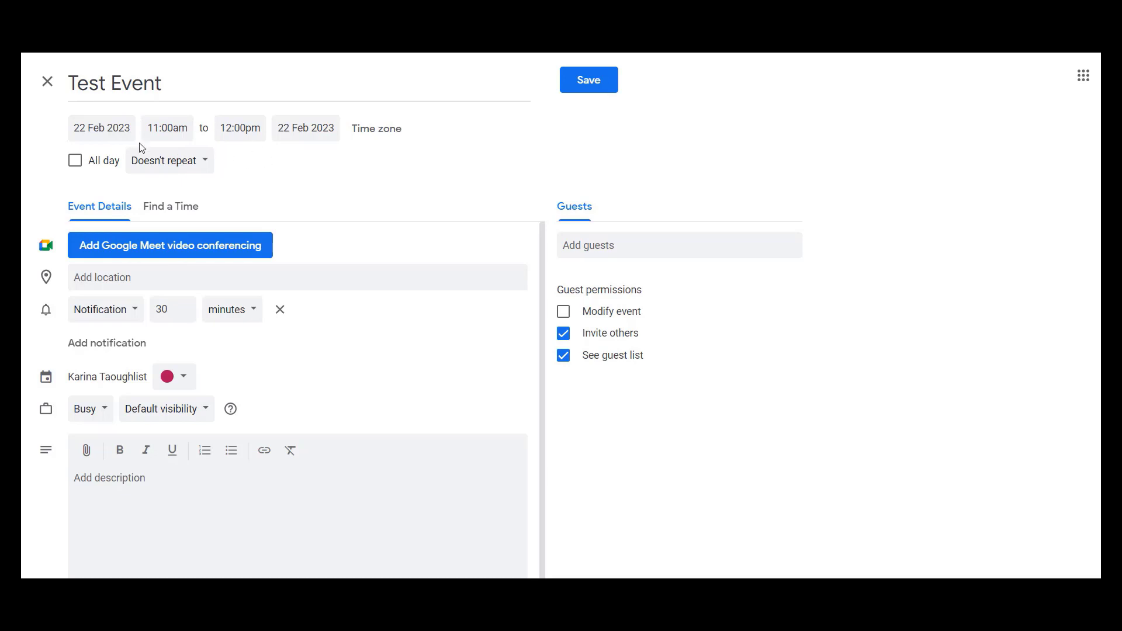
click(237, 129)
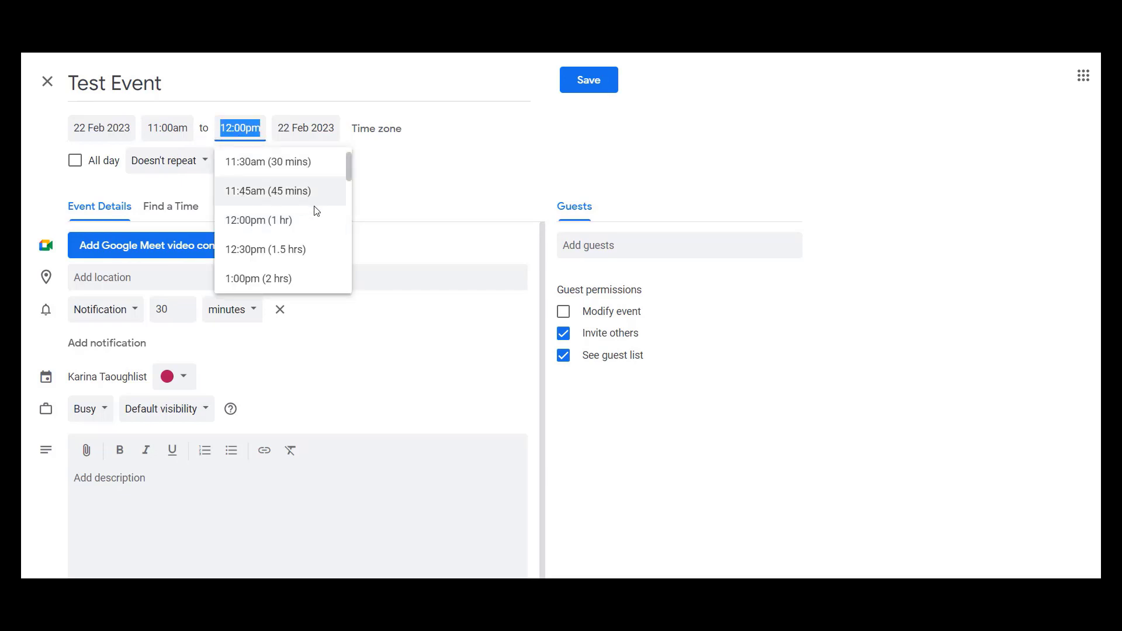
scroll(315, 211, down, 1)
scroll(314, 210, down, 3)
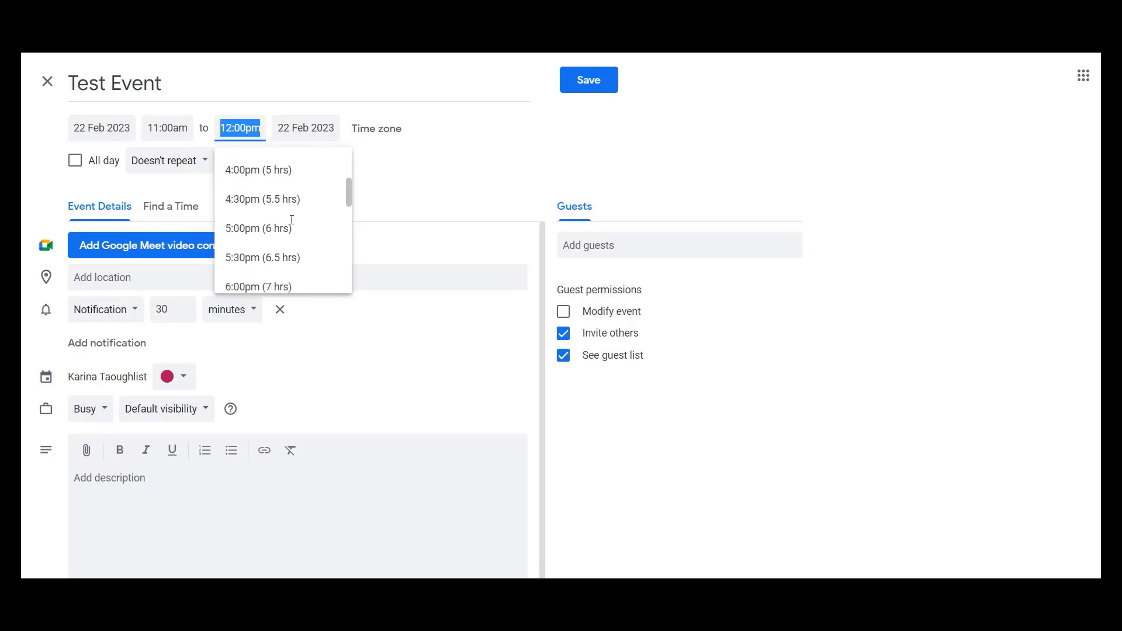
scroll(298, 222, up, 5)
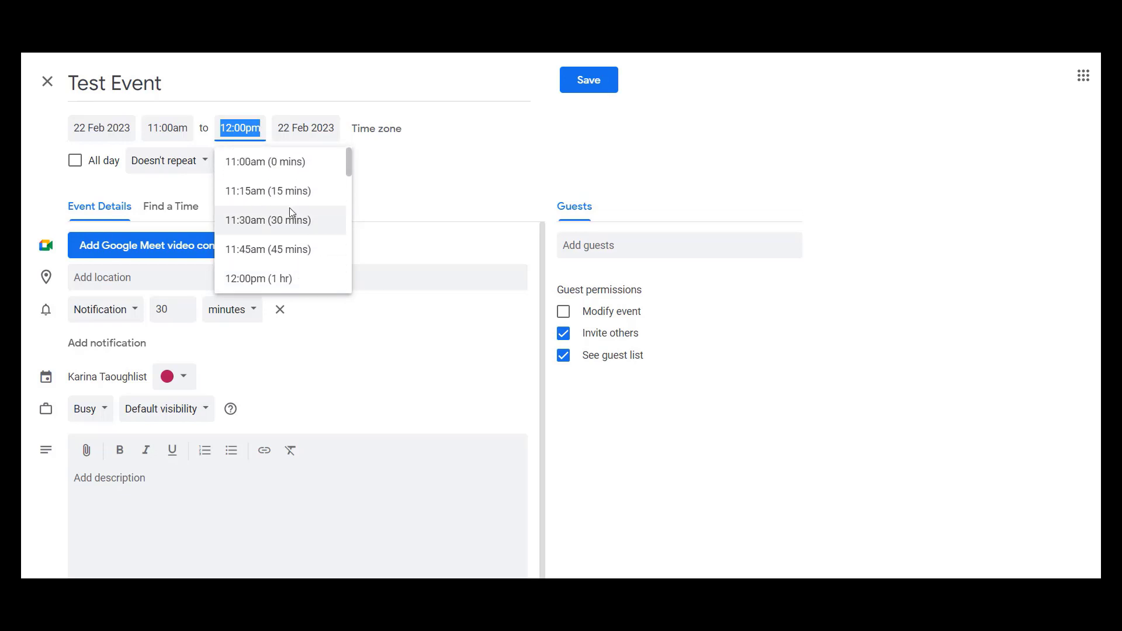
scroll(287, 204, down, 2)
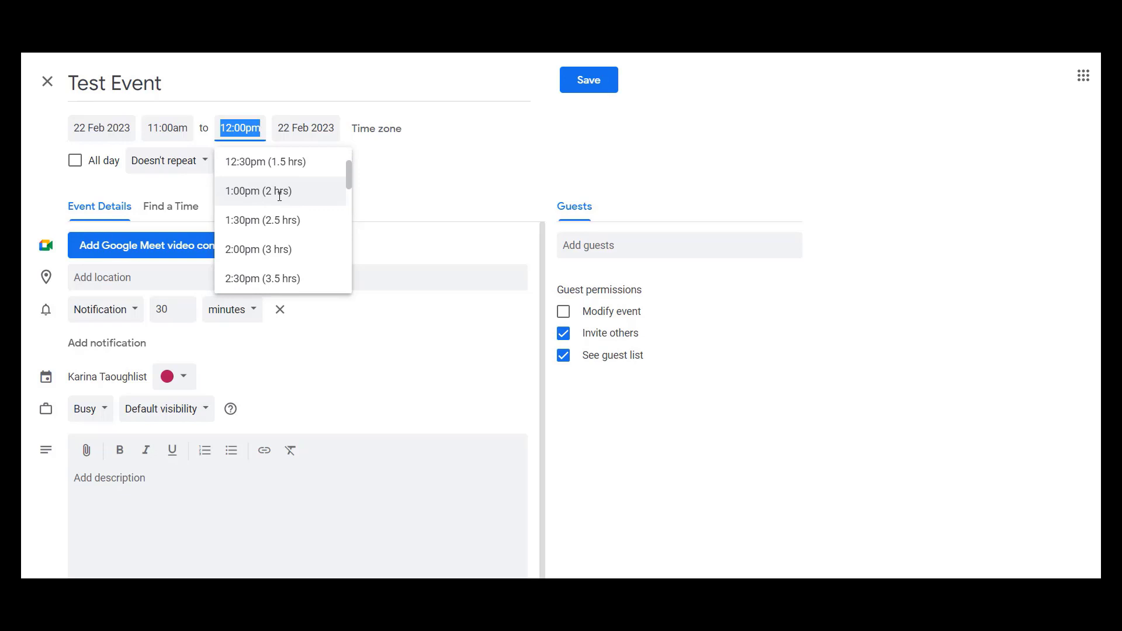
click(279, 193)
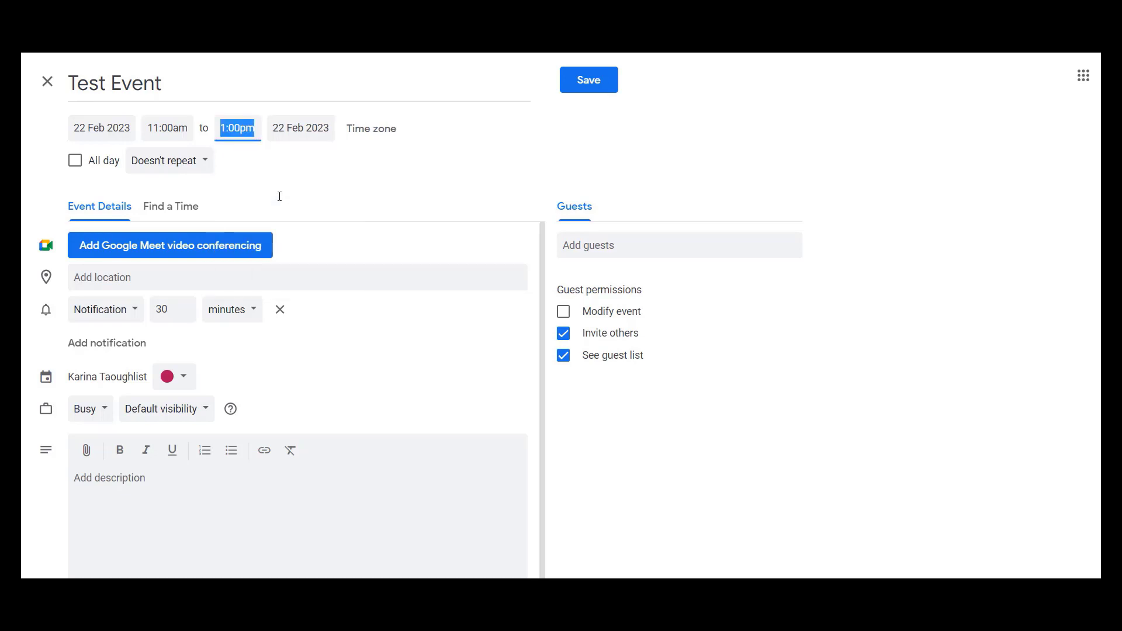
click(289, 157)
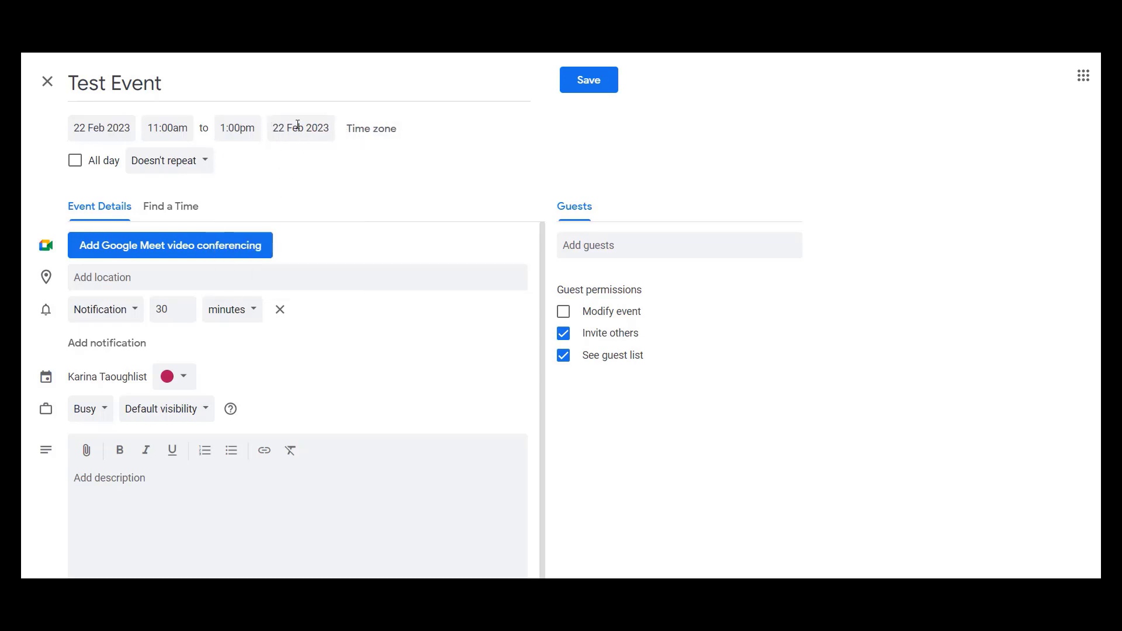
- Switch the event to all day and back to a timed event
click(76, 169)
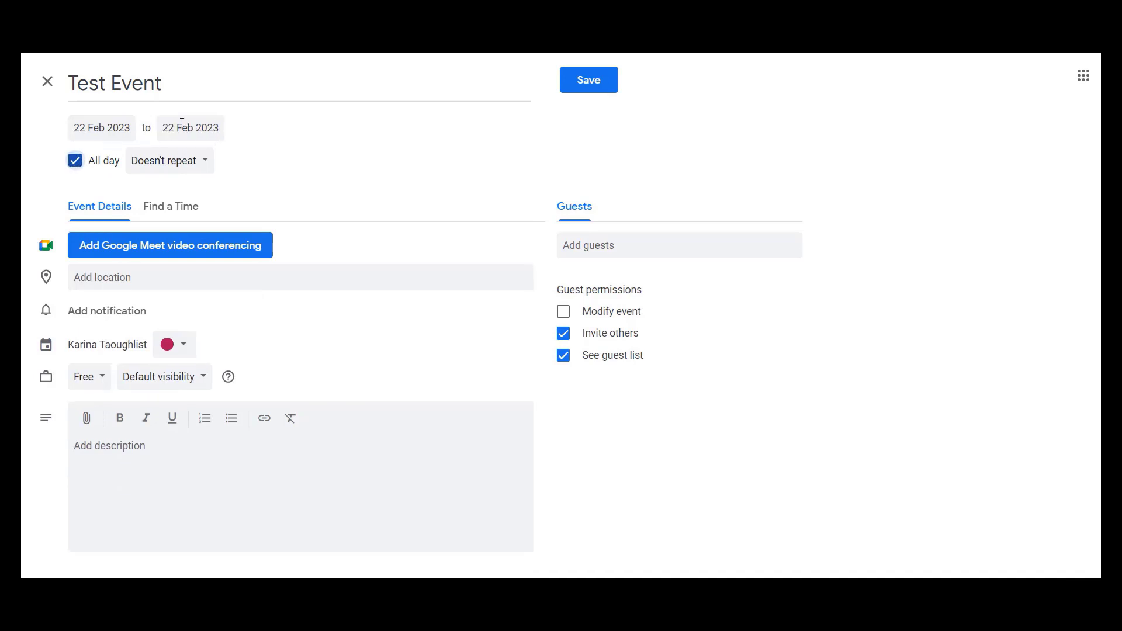
click(75, 162)
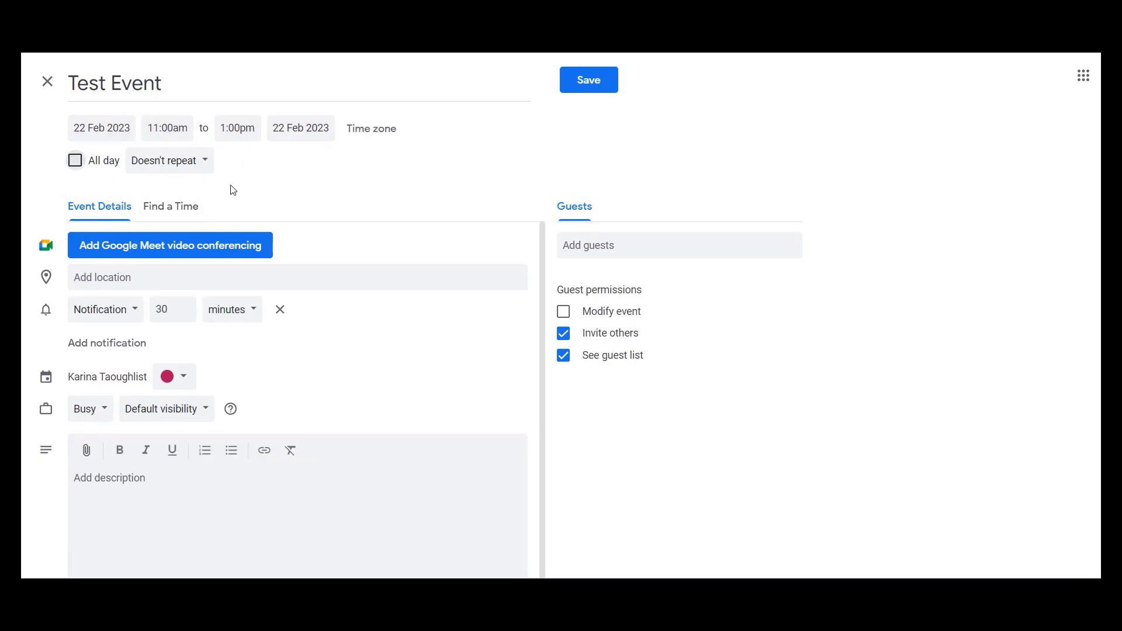
- Give the event a custom recurrence, every 1 week on Wednesday, ending after 12 occurrences
click(202, 166)
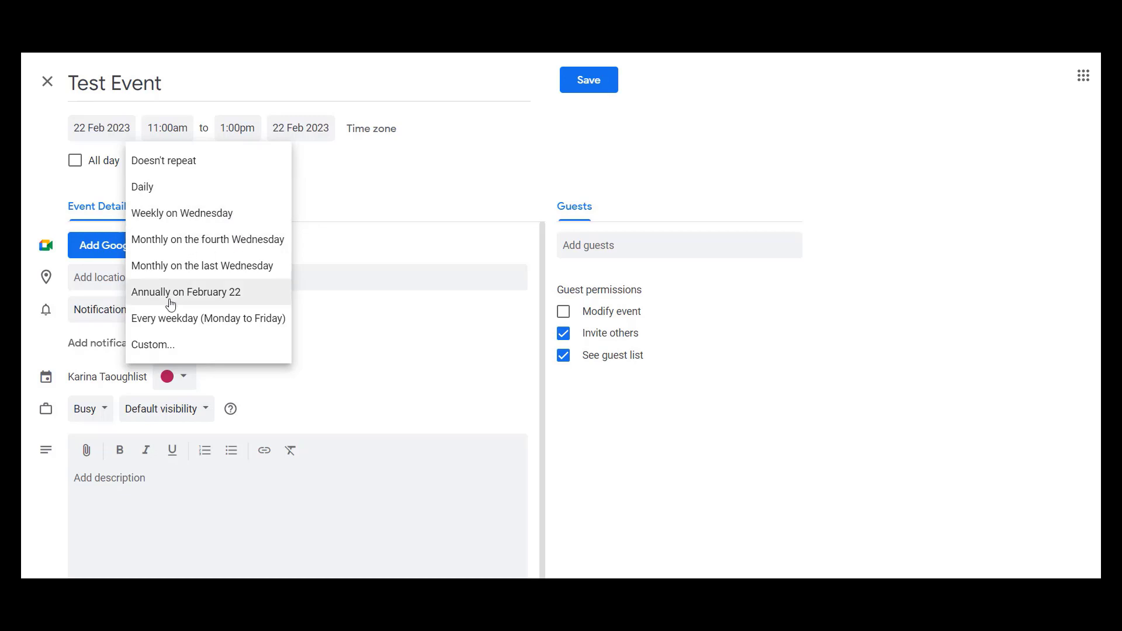
click(160, 349)
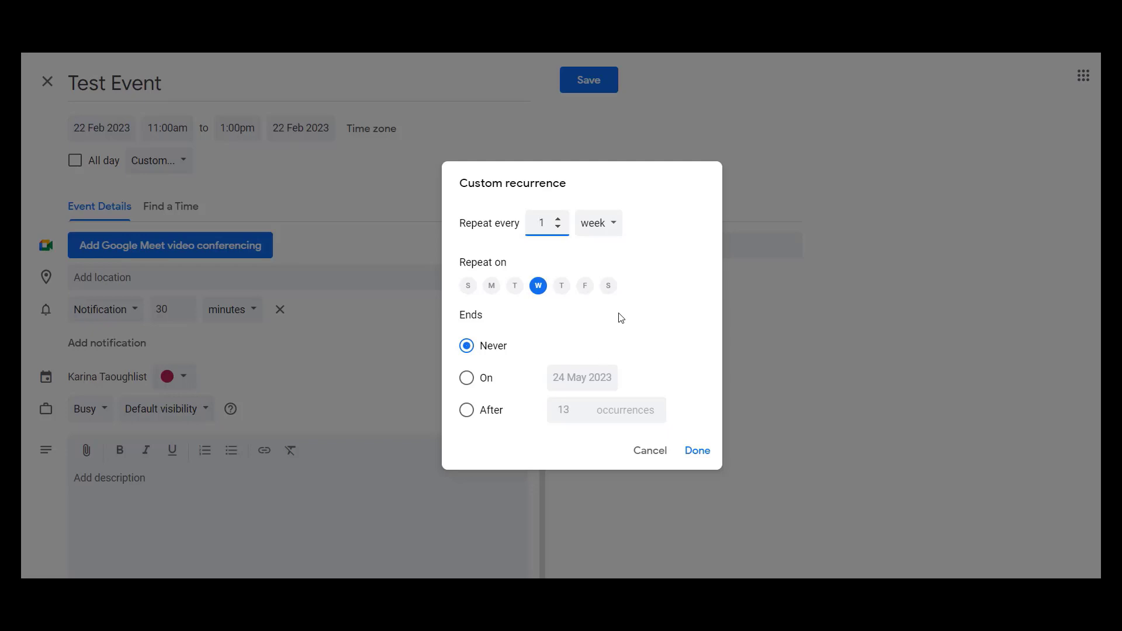
click(466, 411)
click(579, 414)
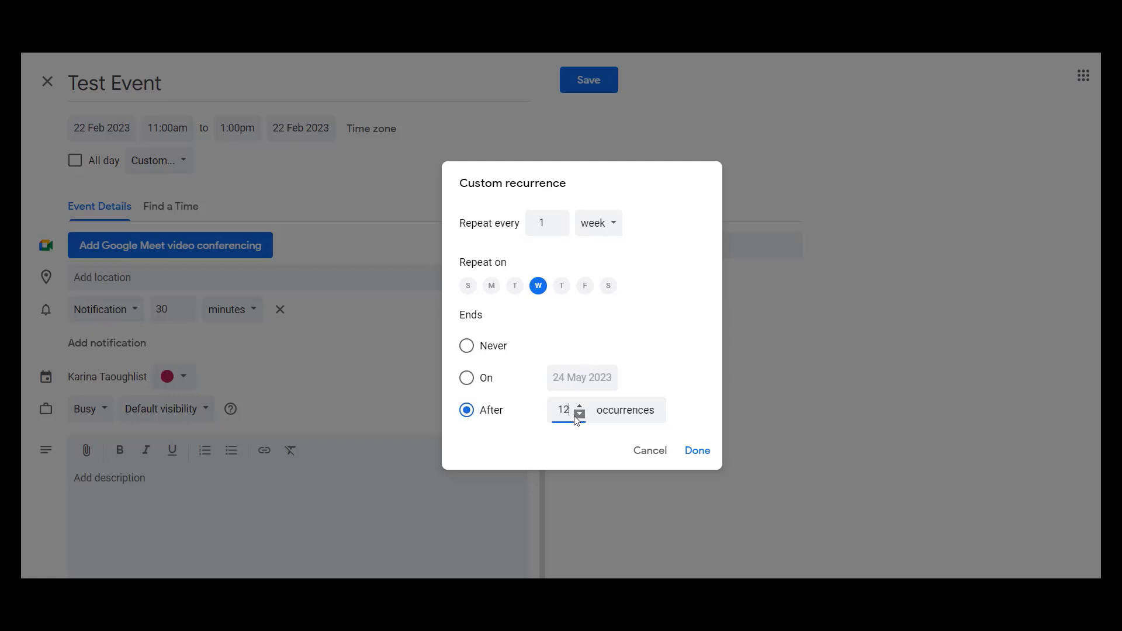
click(698, 456)
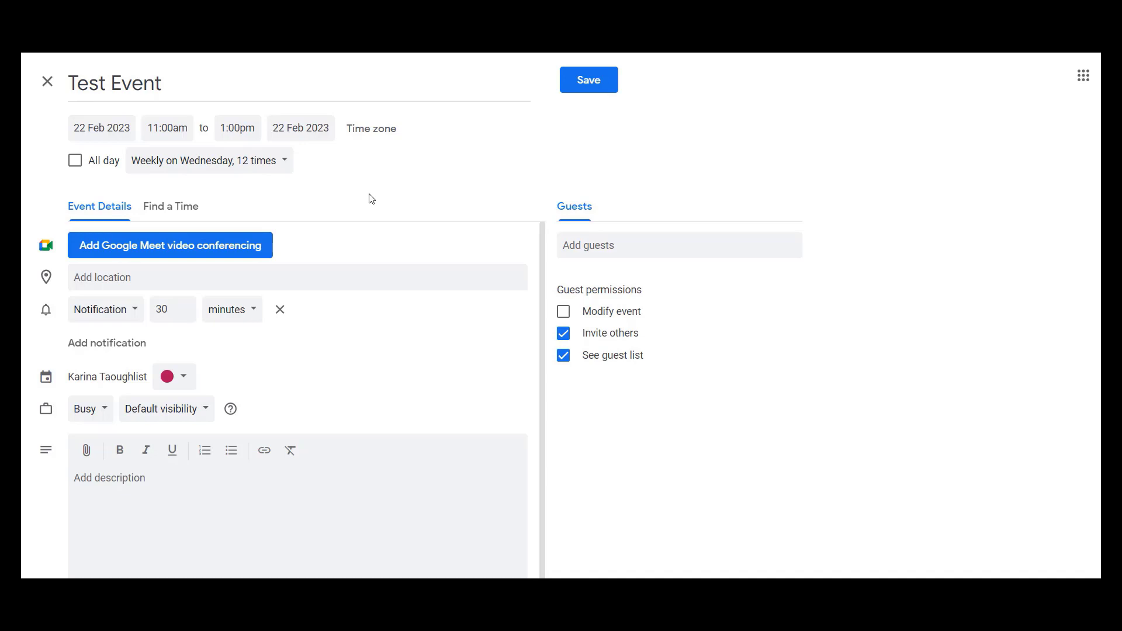
- Look up "essential wellness ball" as the event's location, choose the Essential Wellness match, and clear the location again
click(403, 279)
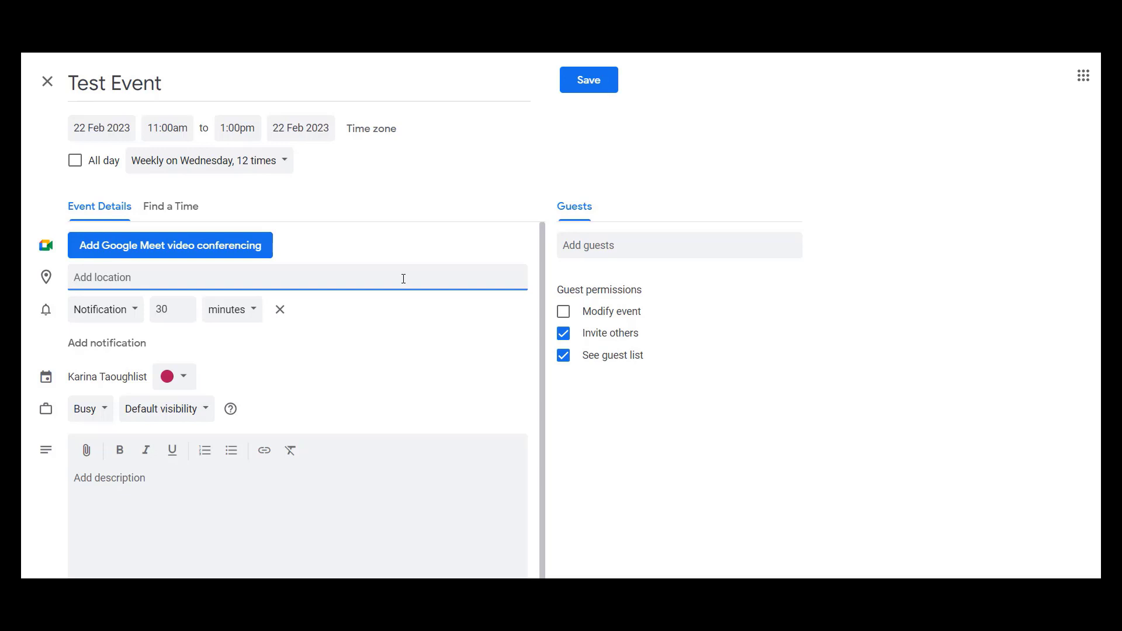
text(esse)
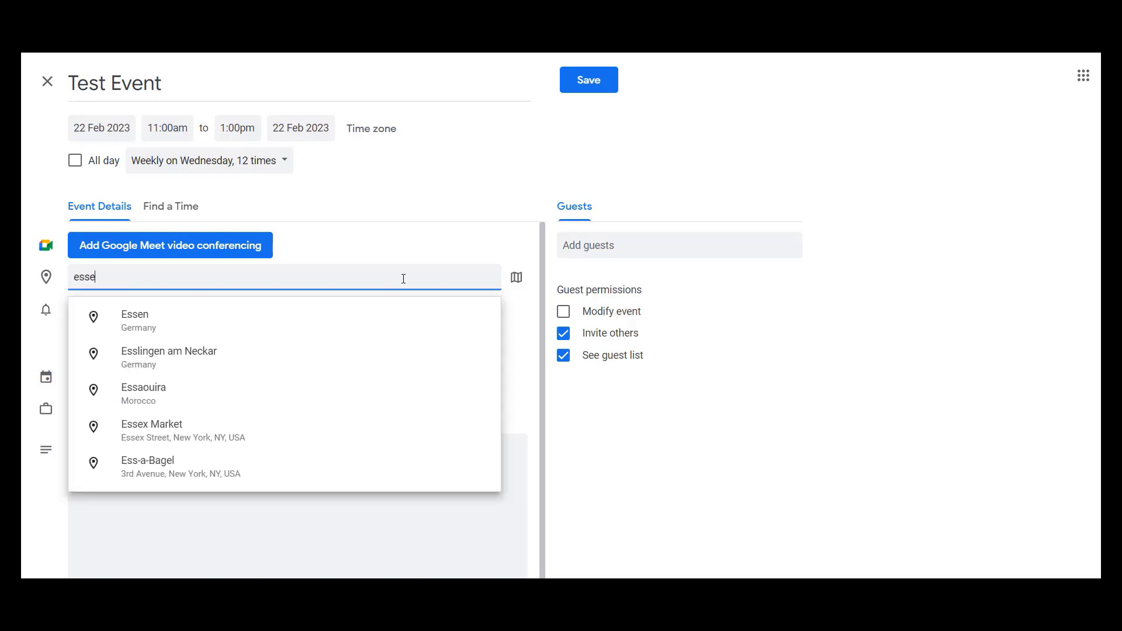
text(ntial w)
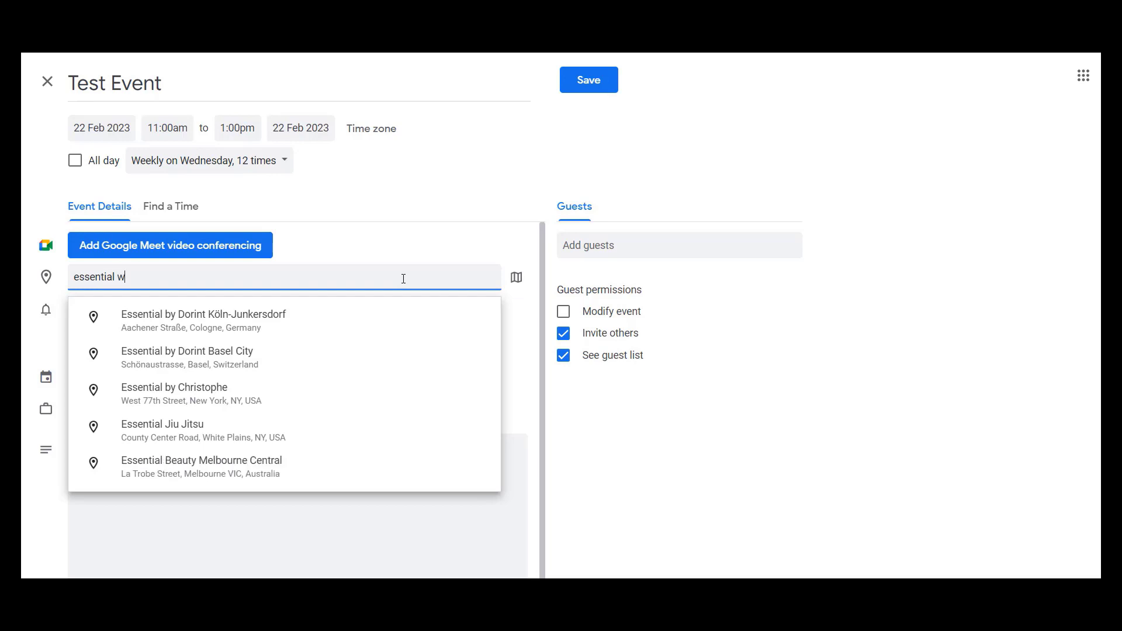
text(ellness ball)
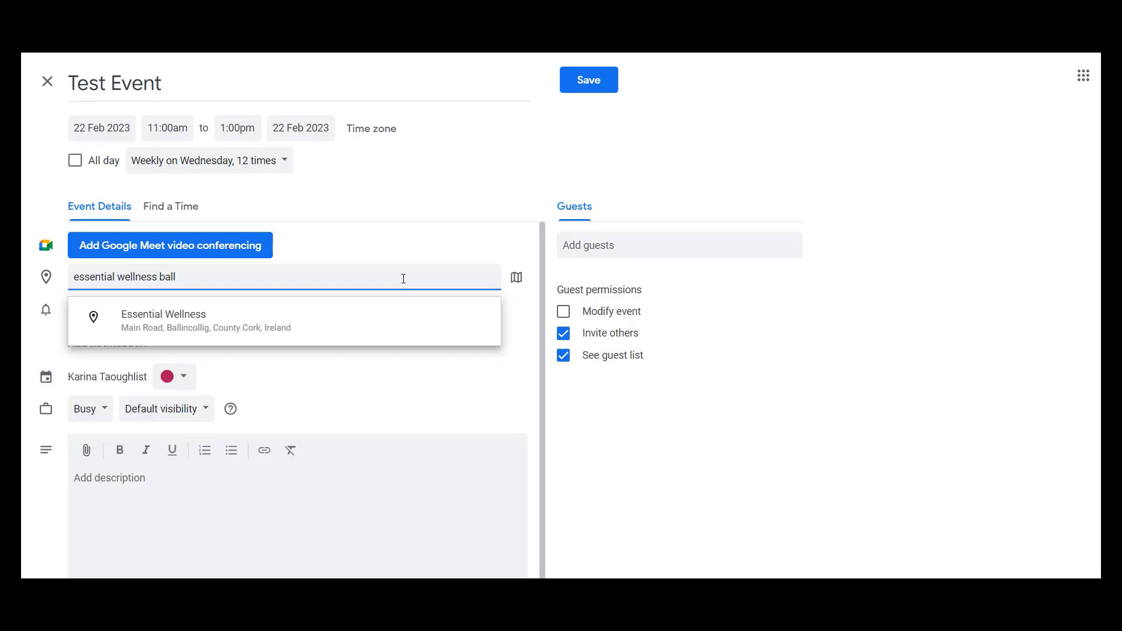
click(325, 321)
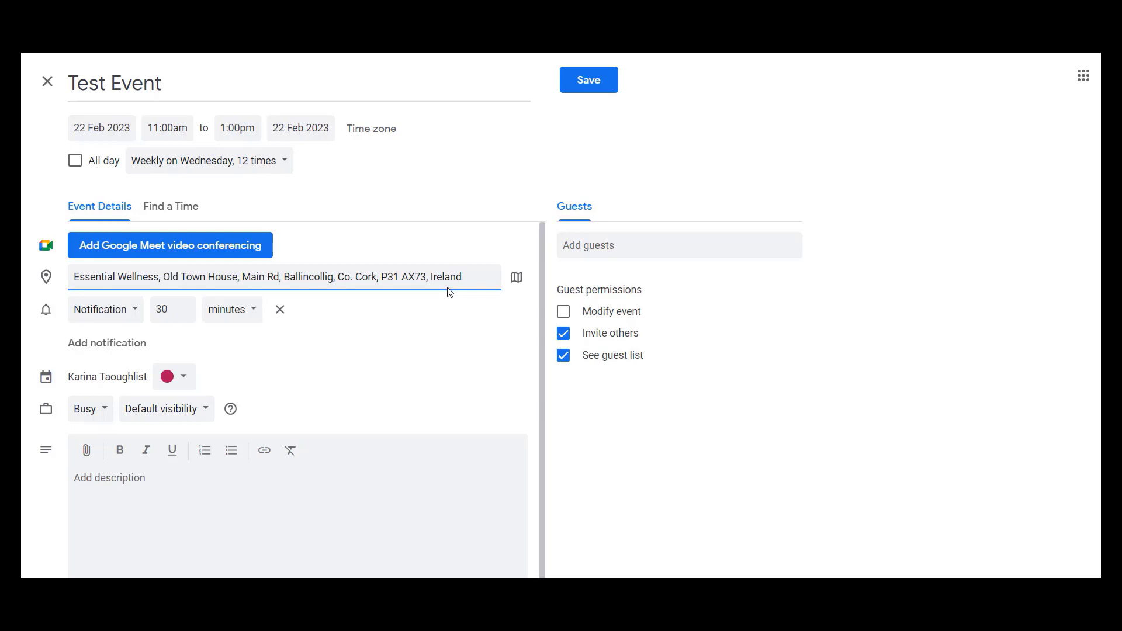
triple_click(439, 274)
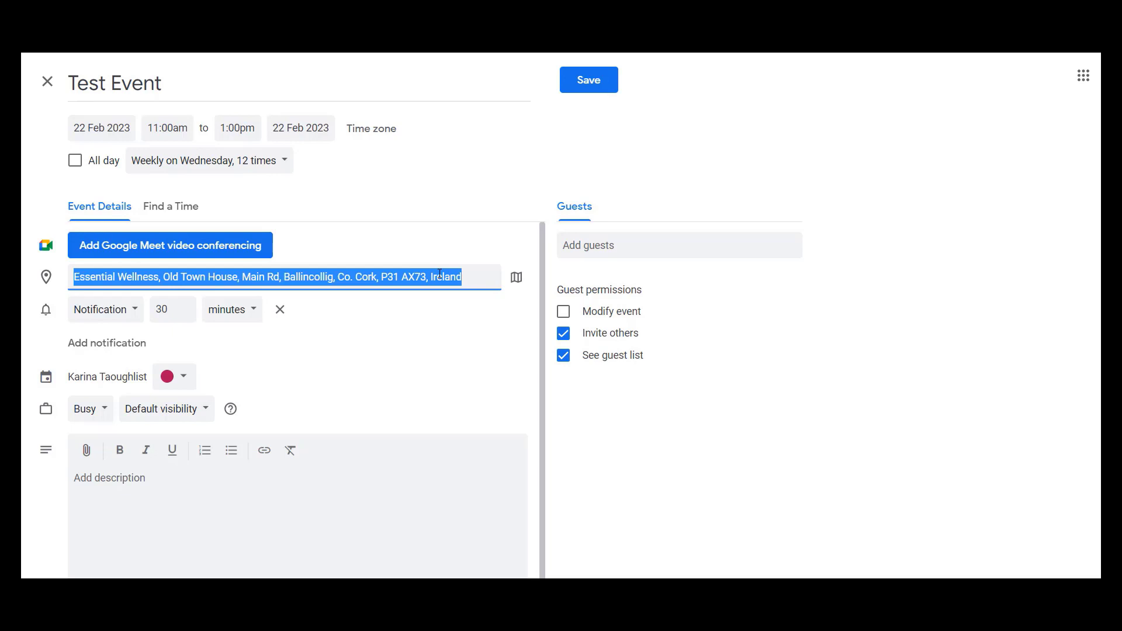
key(BackSpace)
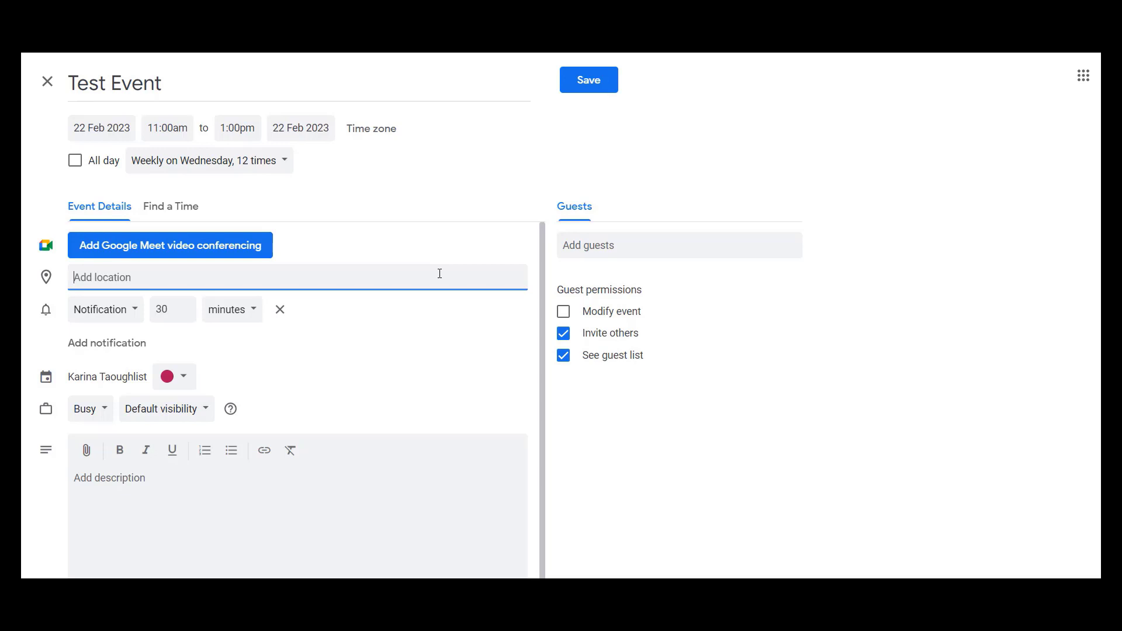
- Change the event's existing reminder to an email sent 1 day before
click(108, 321)
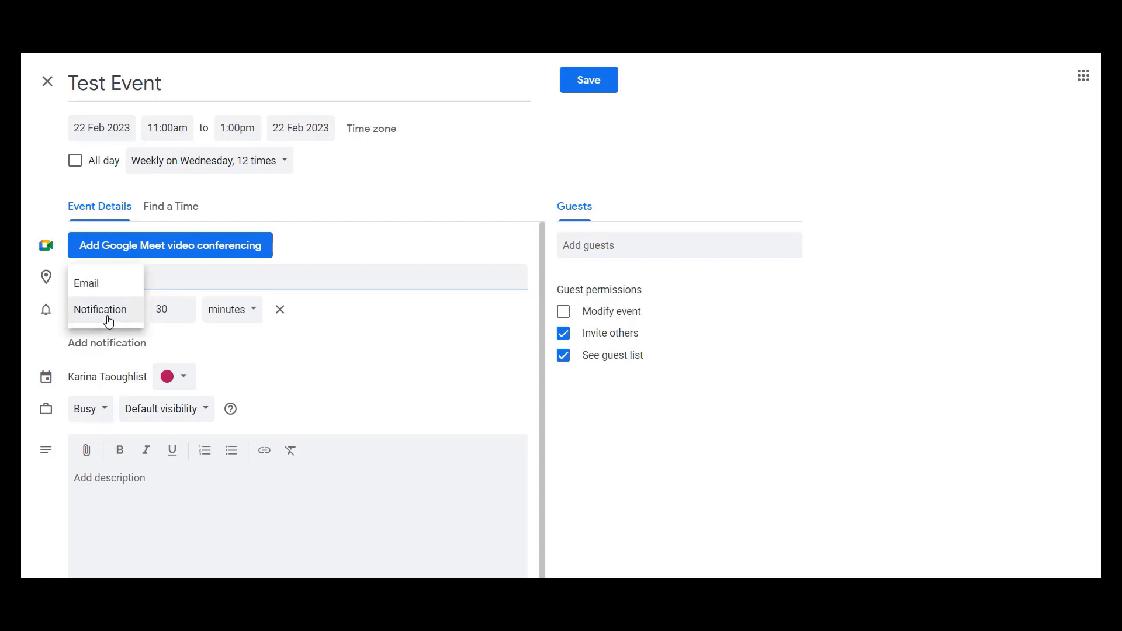
click(100, 286)
double_click(140, 310)
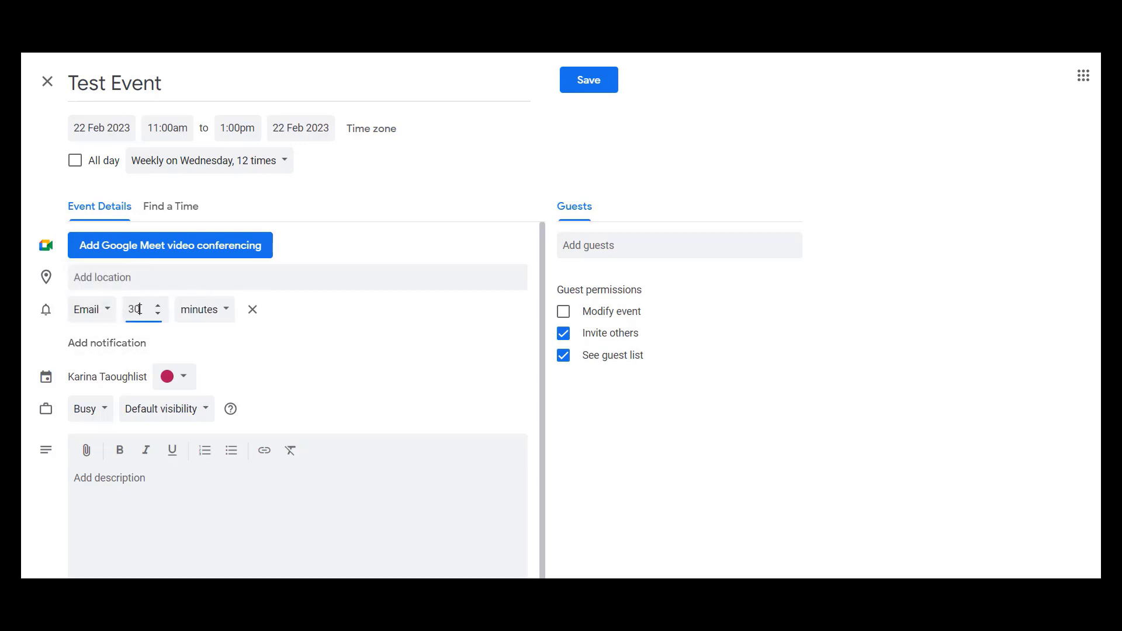
text(1)
click(205, 317)
click(193, 366)
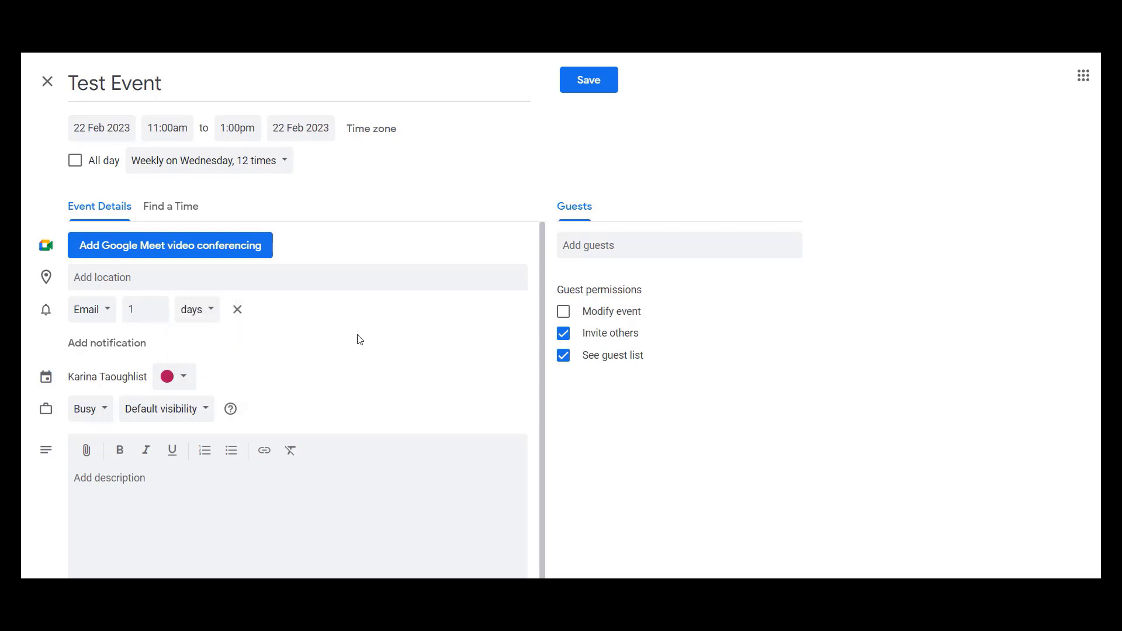
- Add a second reminder to the event as a notification 1 hour before
click(96, 351)
double_click(171, 343)
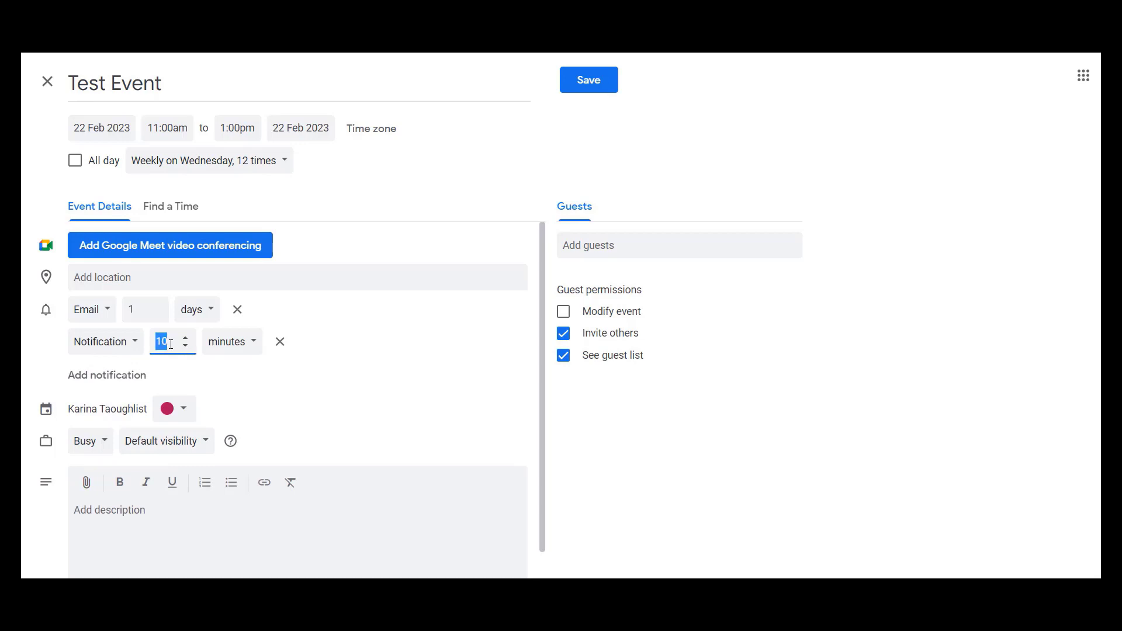
text(1)
click(212, 351)
click(220, 368)
scroll(356, 377, down, 1)
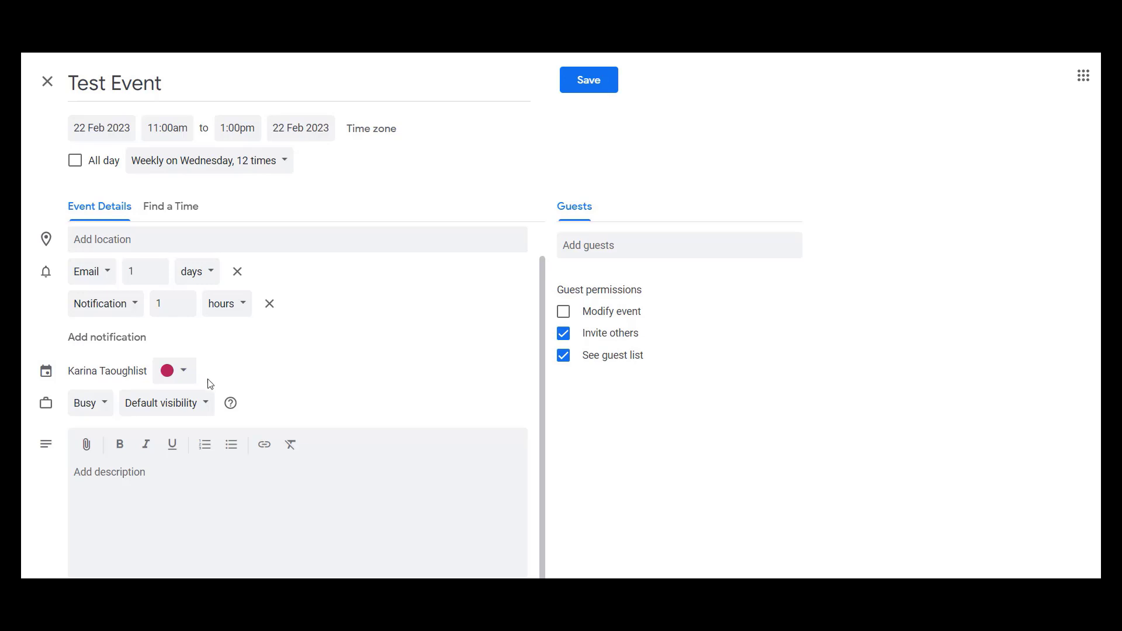
- Review the event's colour choices and its Busy/Free availability options, keeping the current colour and availability
click(182, 370)
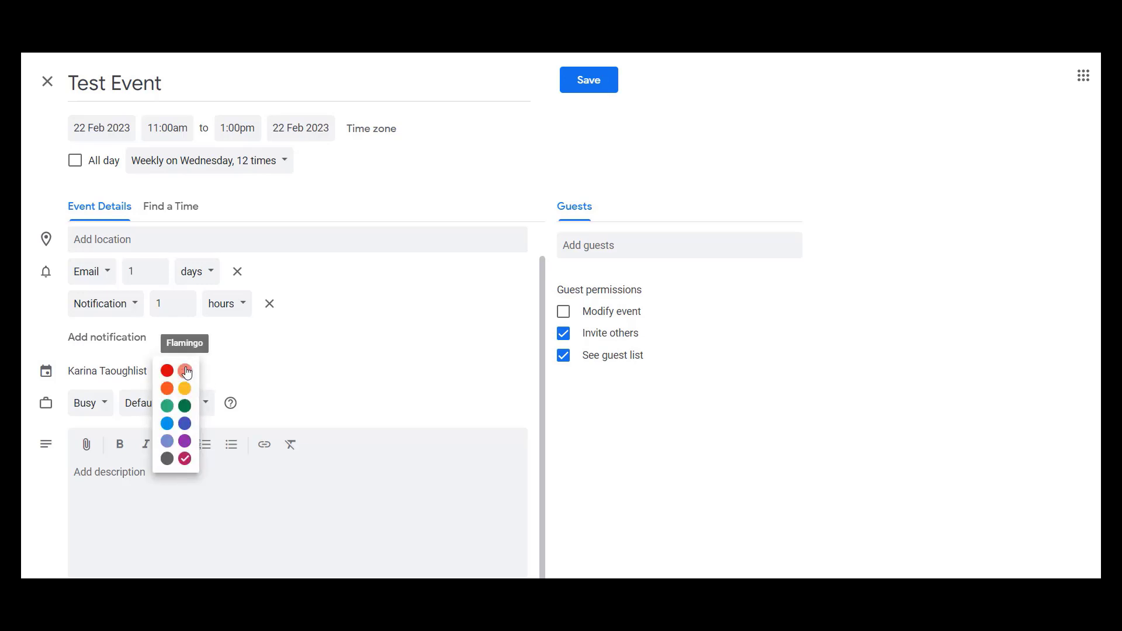
click(186, 455)
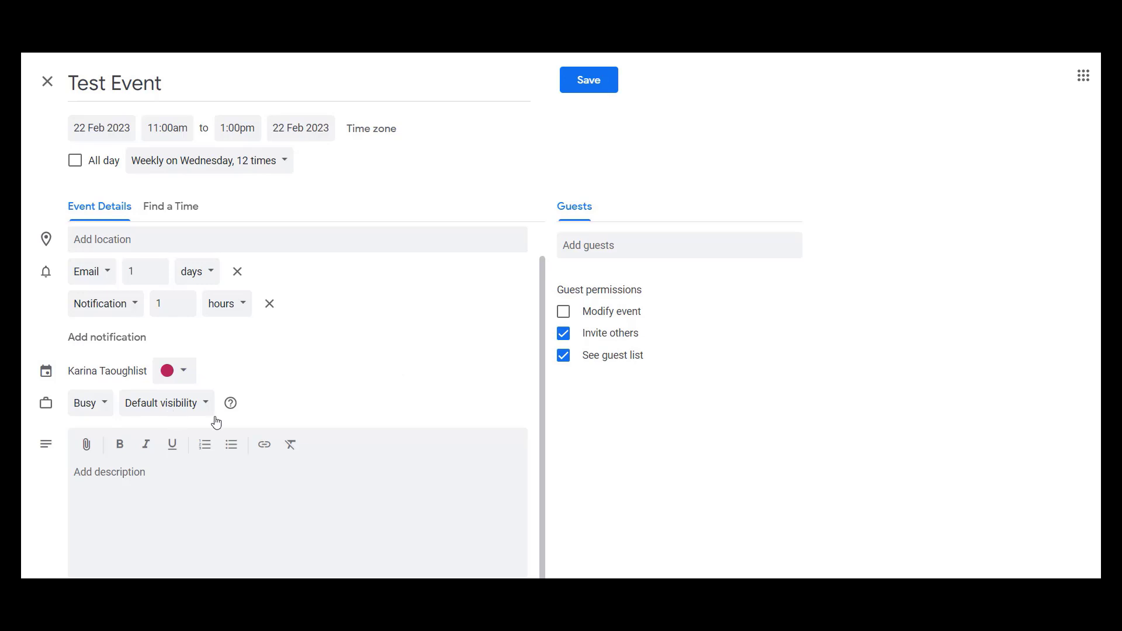
click(97, 414)
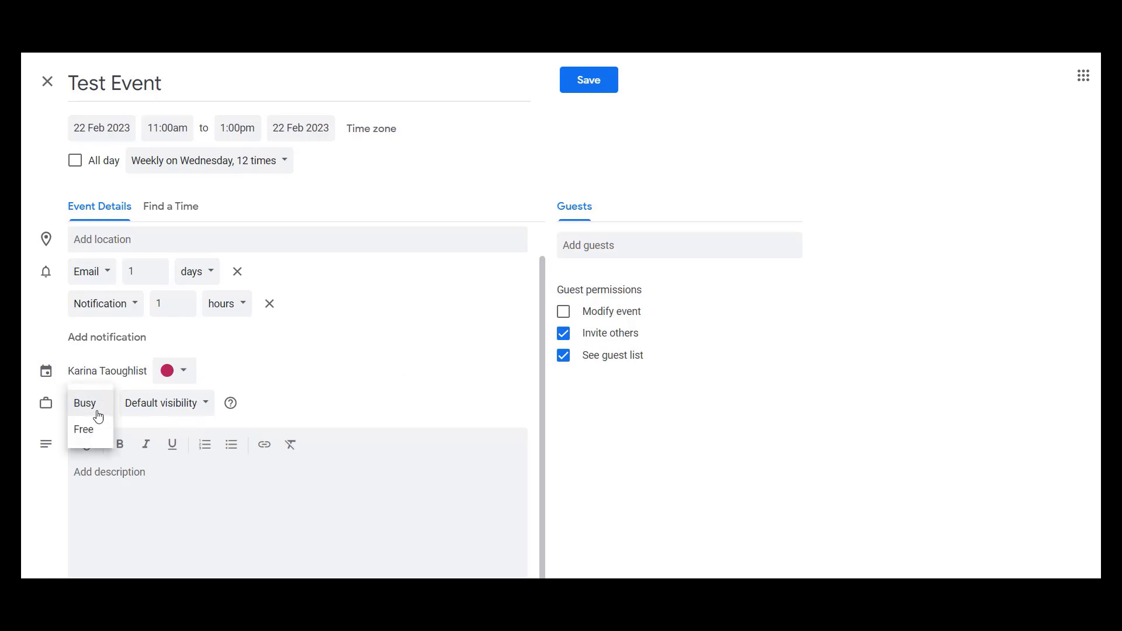
click(331, 389)
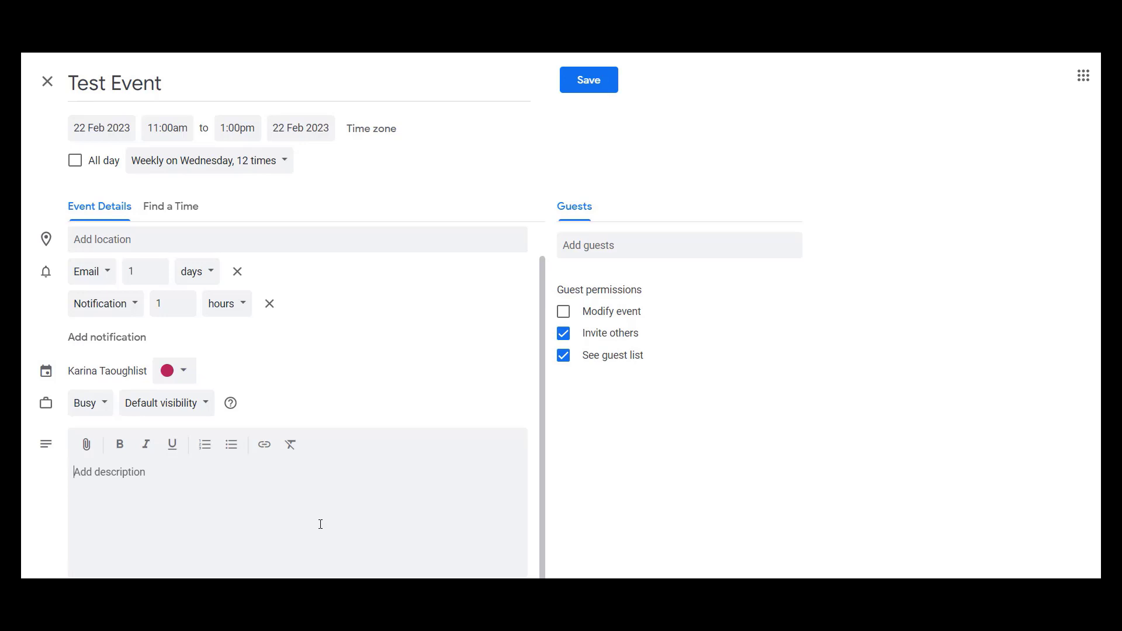
- Add a guest to the event by entering the guest's email address
click(767, 238)
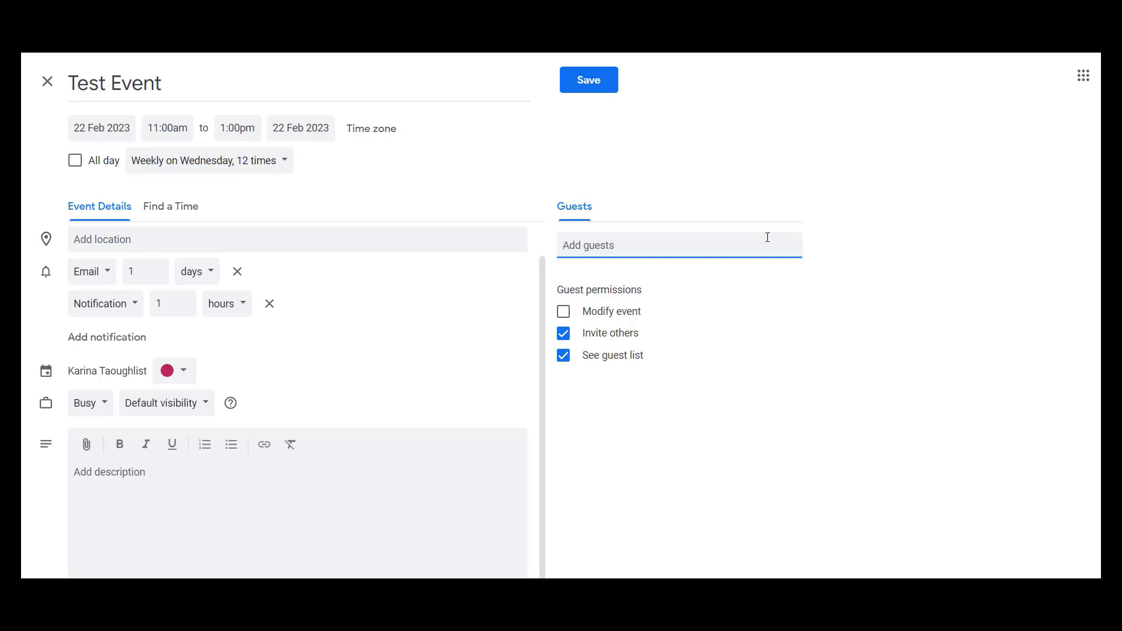
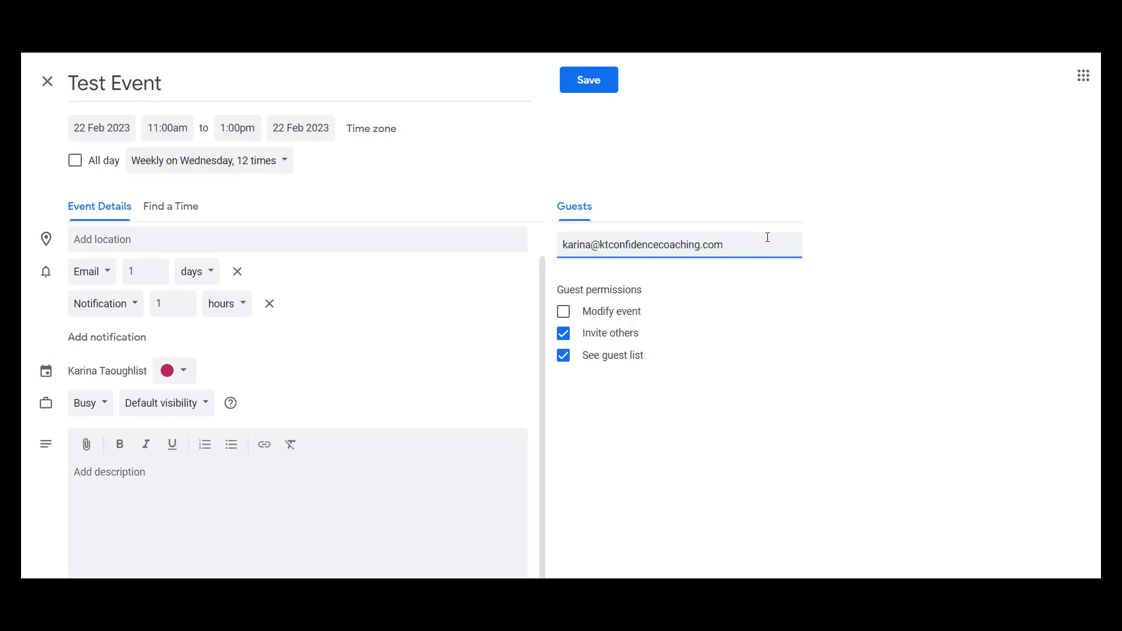
key(Return)
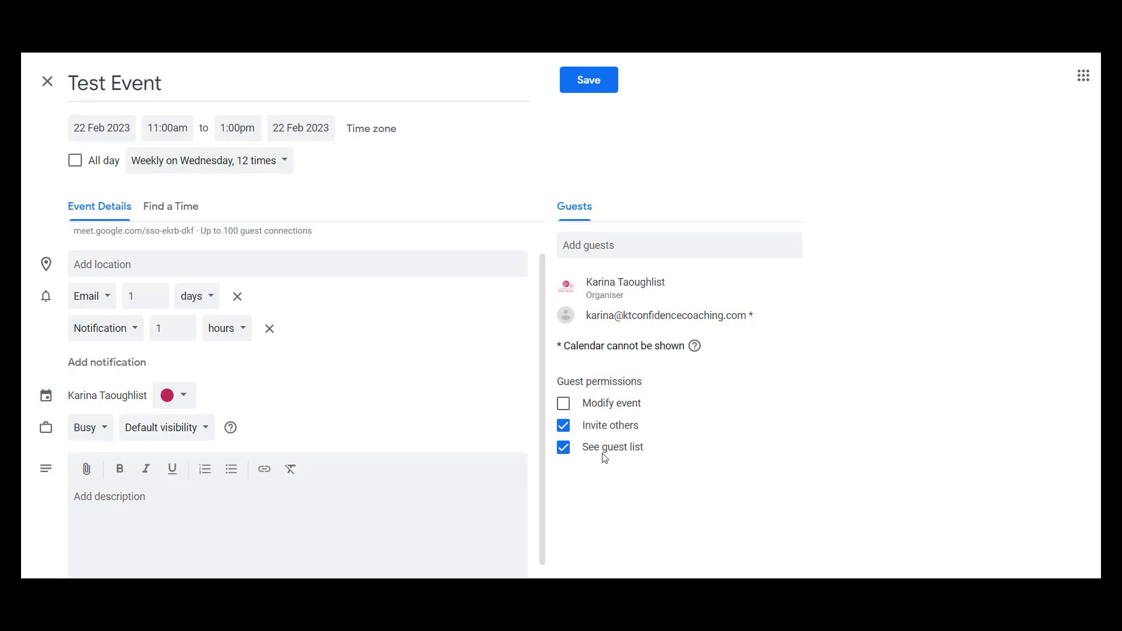
- Remove the guests' permission to invite others, and save the event with invitation emails sent
click(564, 426)
click(586, 94)
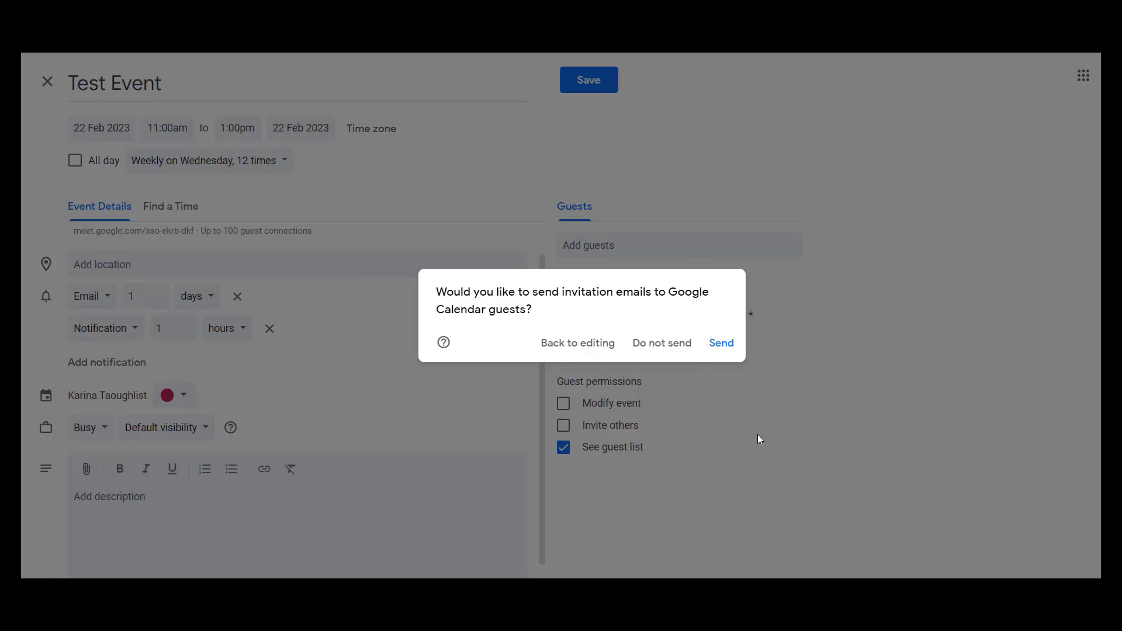
click(720, 344)
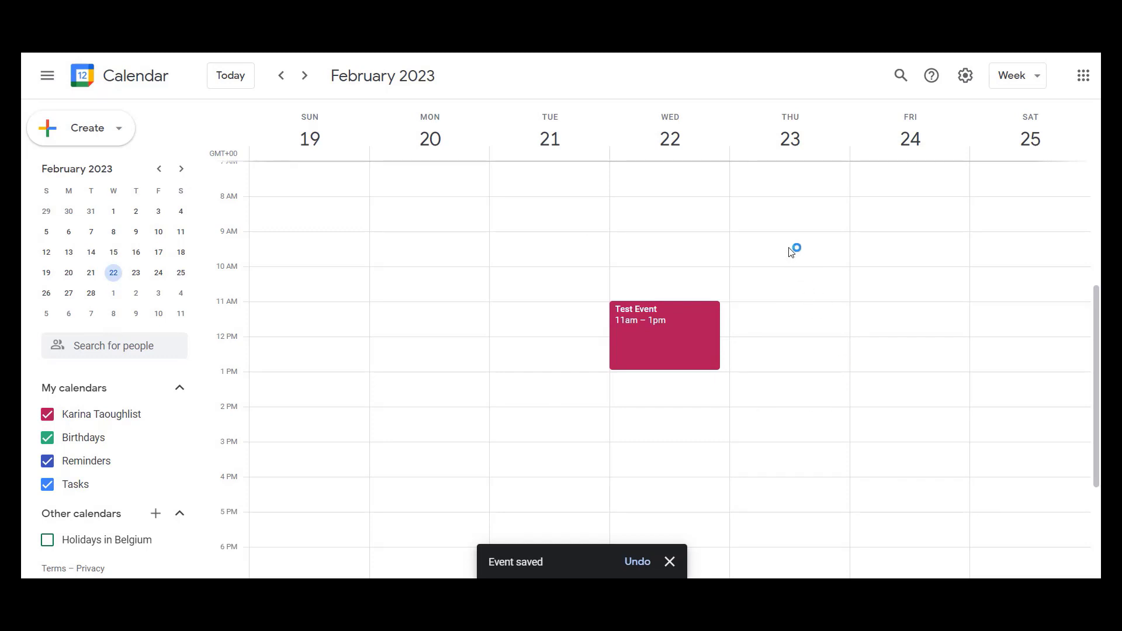
- Open the saved Test Event on 22 February, examine its additional actions and full editing form, and save it without edits
click(693, 332)
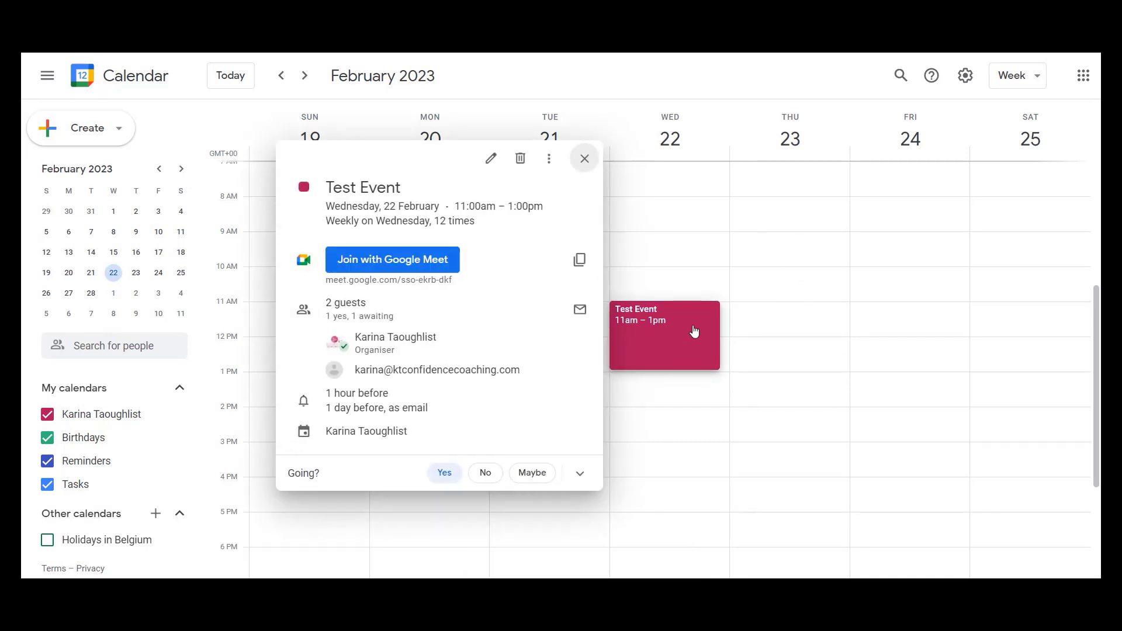
click(543, 164)
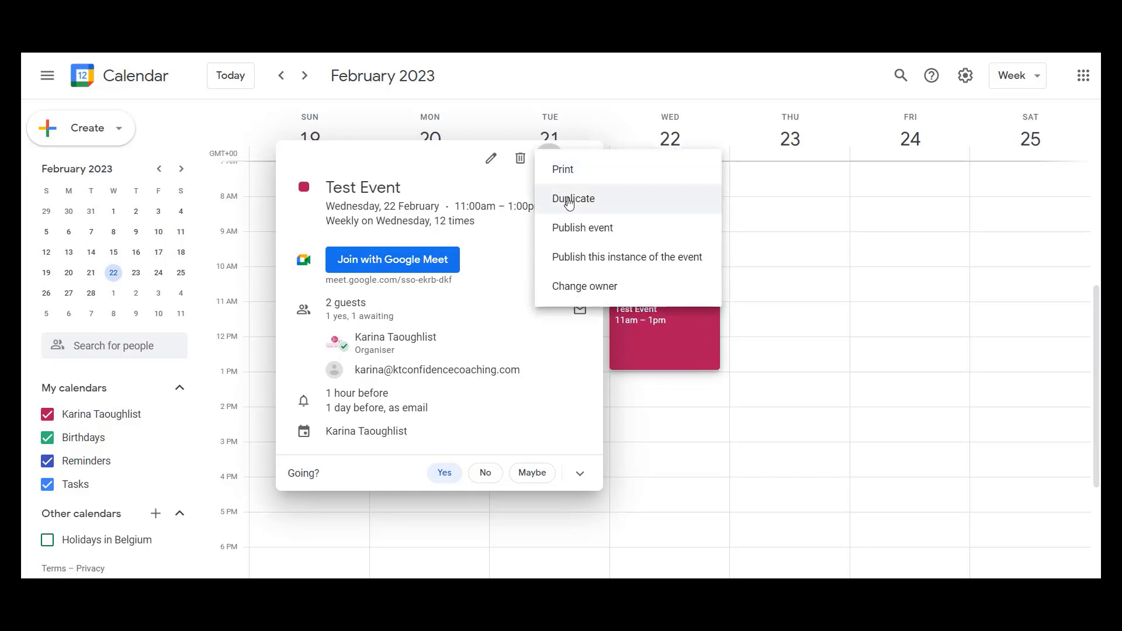
click(489, 162)
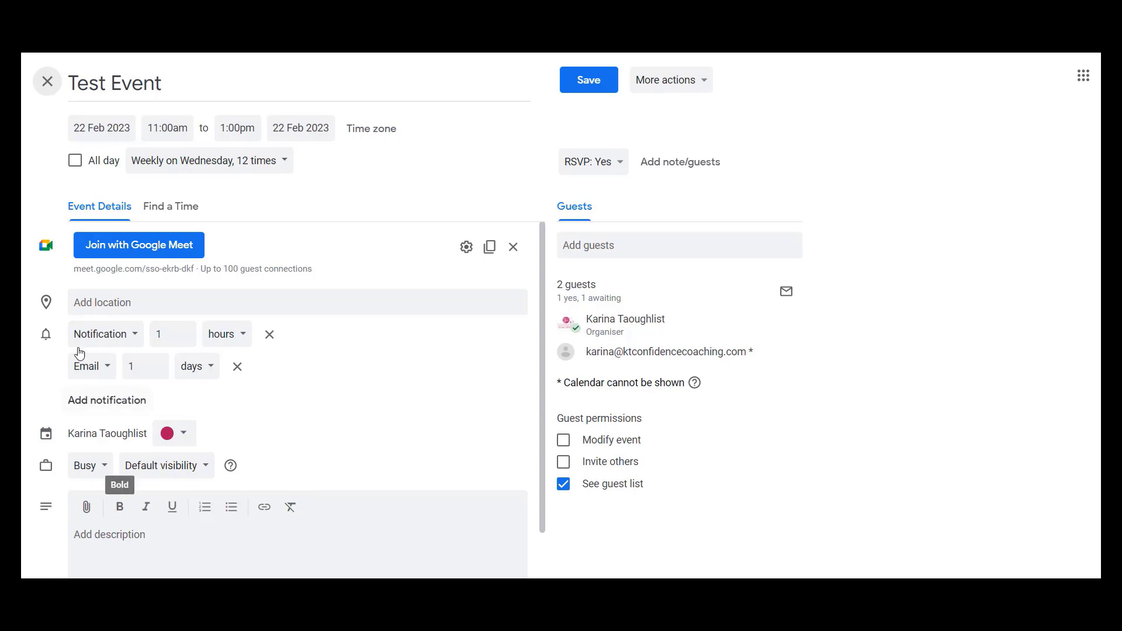
click(704, 82)
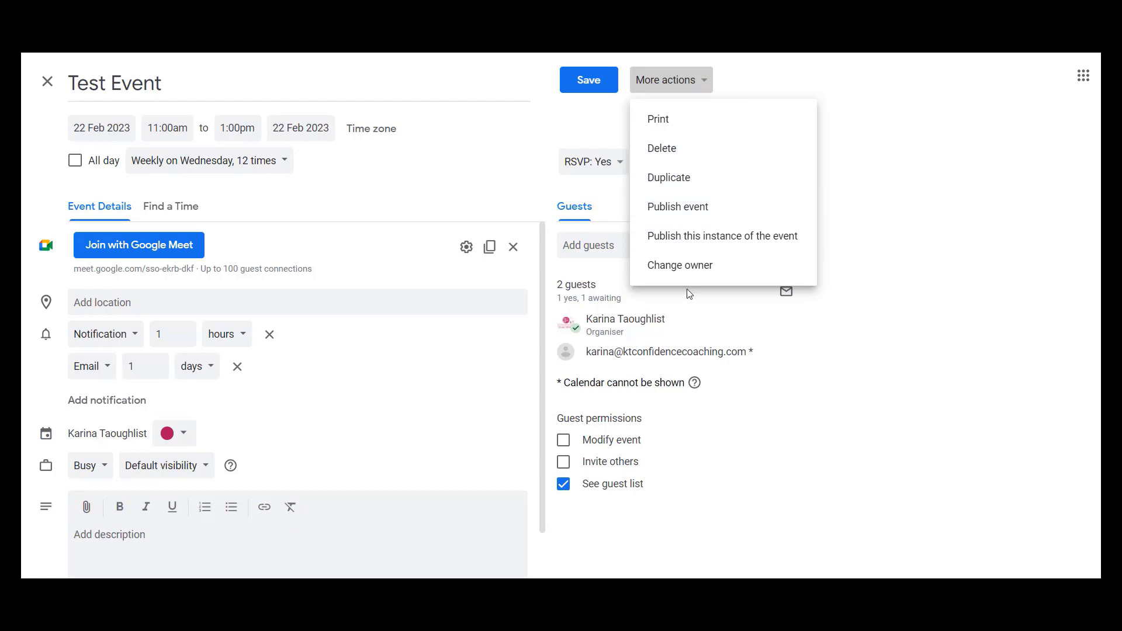
click(966, 202)
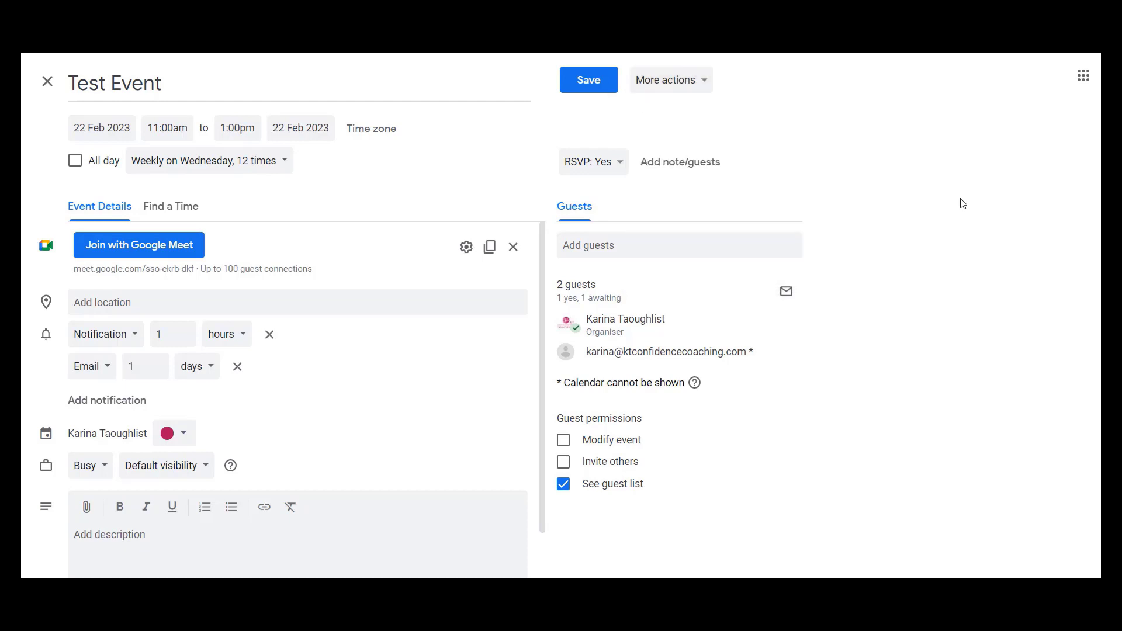
click(280, 302)
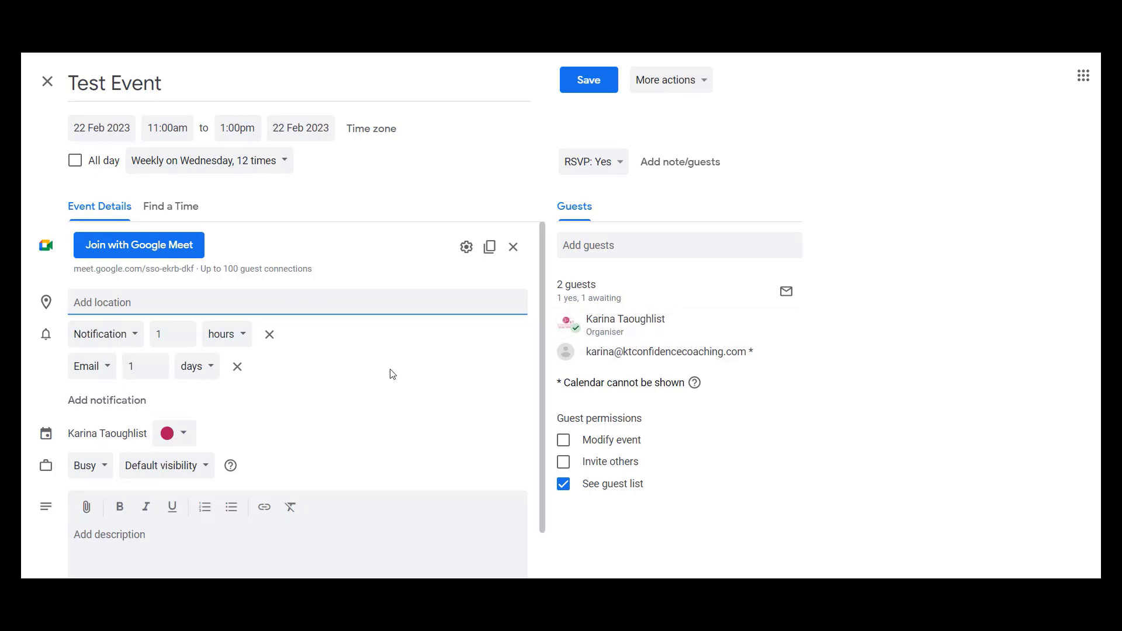
click(588, 80)
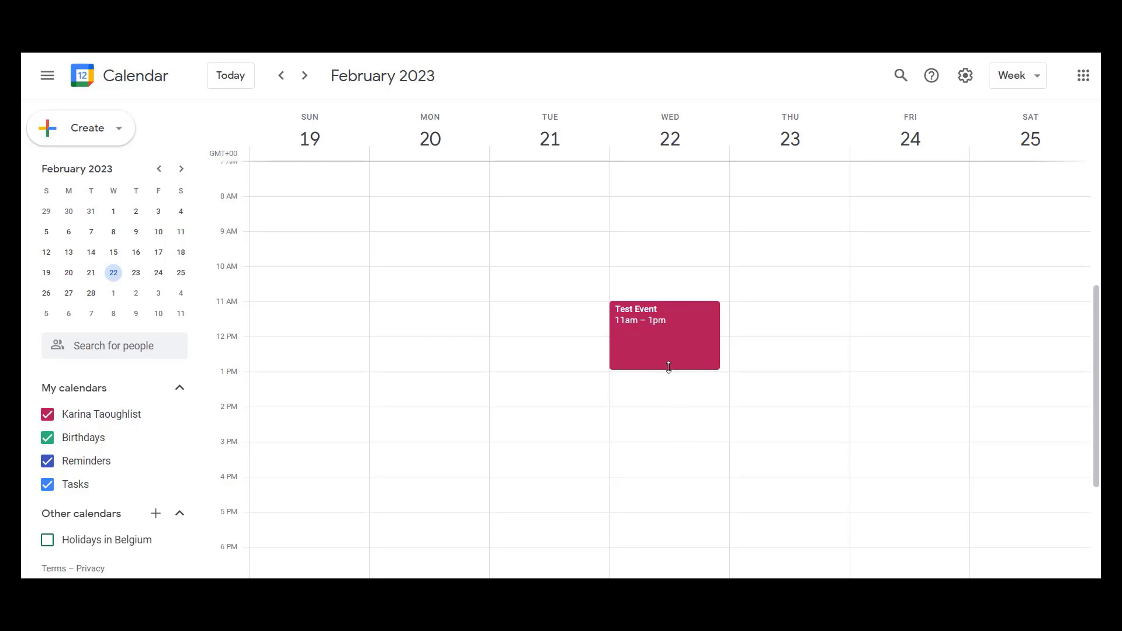
- Shorten the 22 February Test Event to end at 12pm, for this event only and without sending update emails
drag(670, 360, 664, 336)
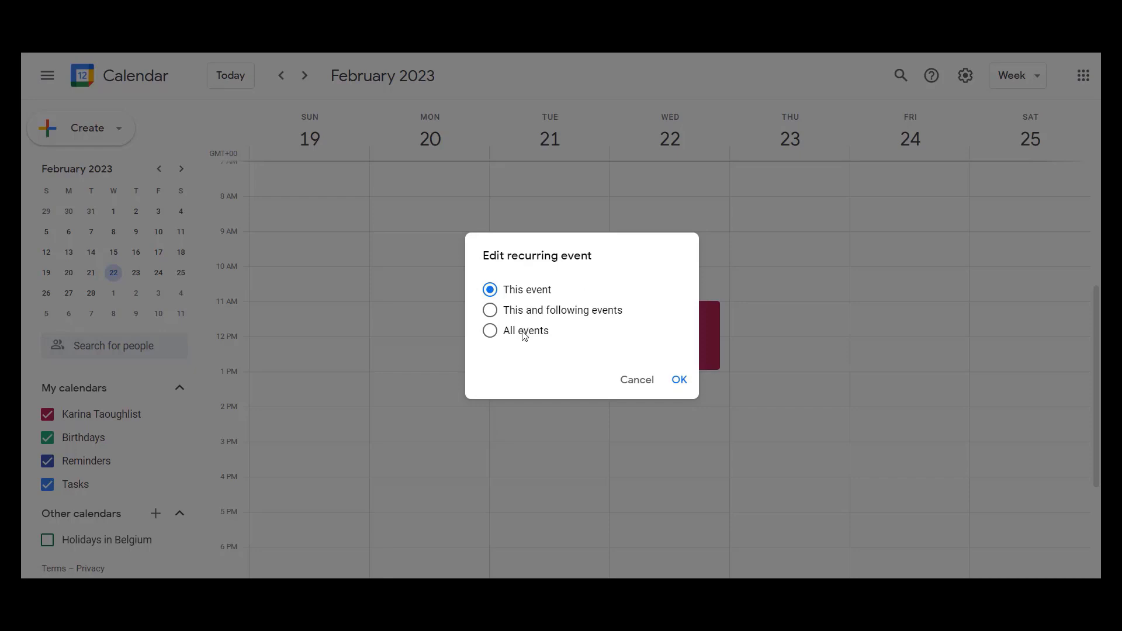
click(679, 381)
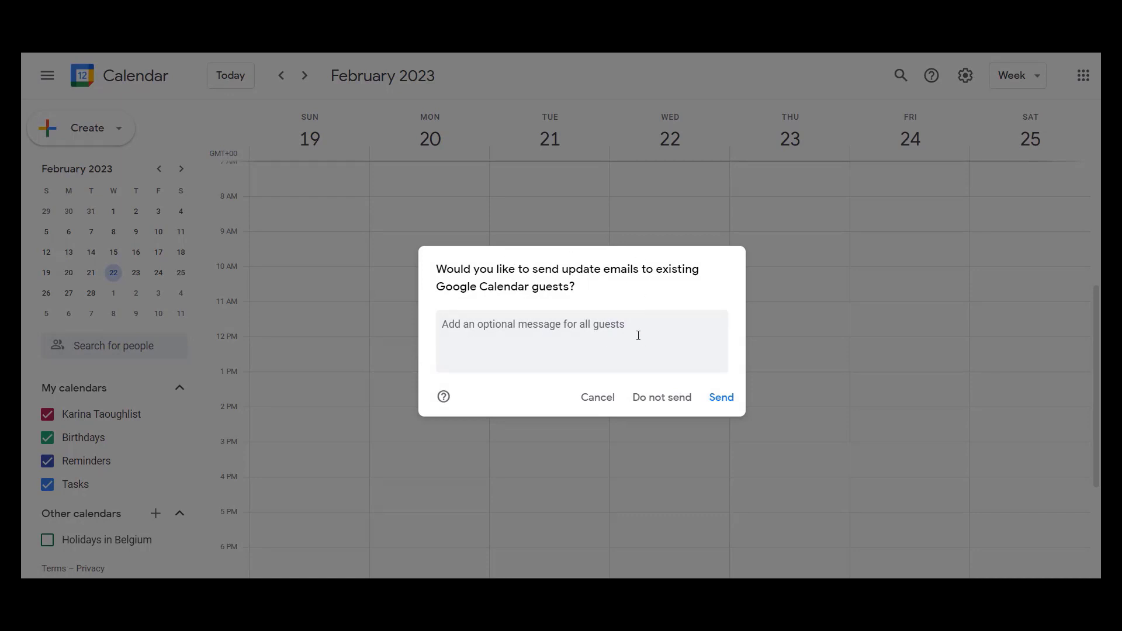
click(664, 399)
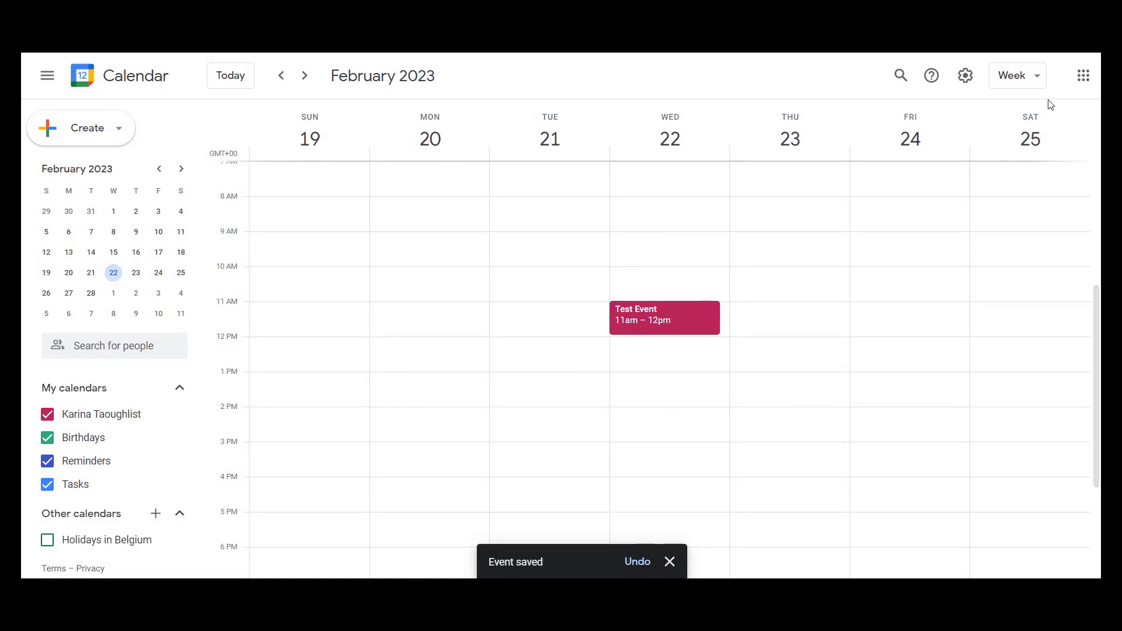
- Switch the calendar to the Month view and look through the coming months for the recurring Test Event
click(1038, 80)
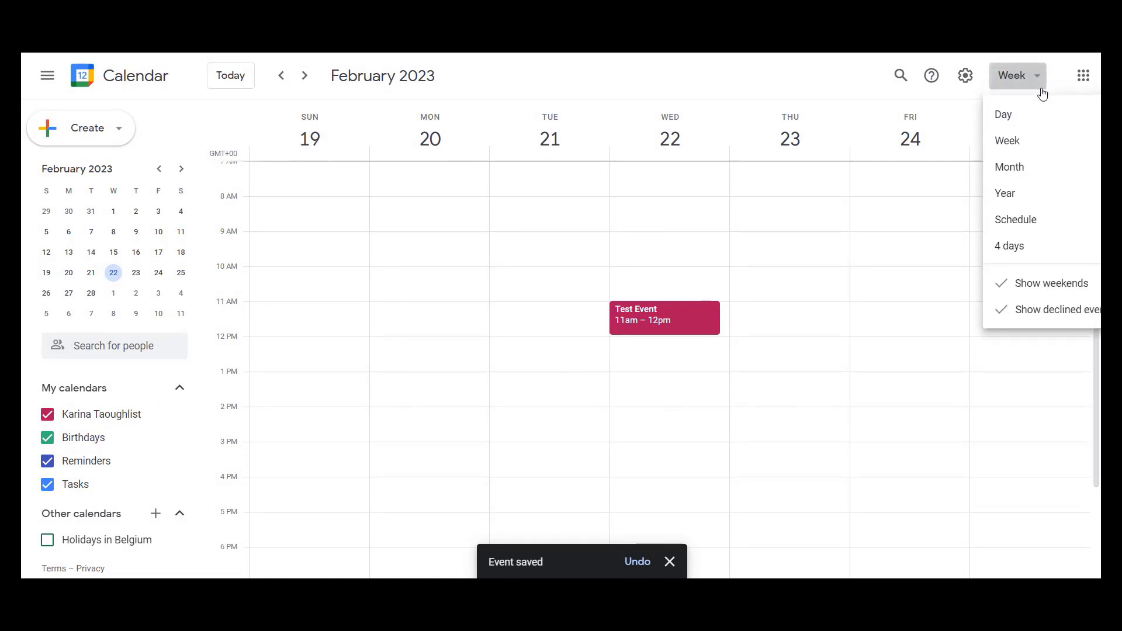
click(1025, 169)
scroll(792, 350, down, 1)
scroll(796, 353, down, 1)
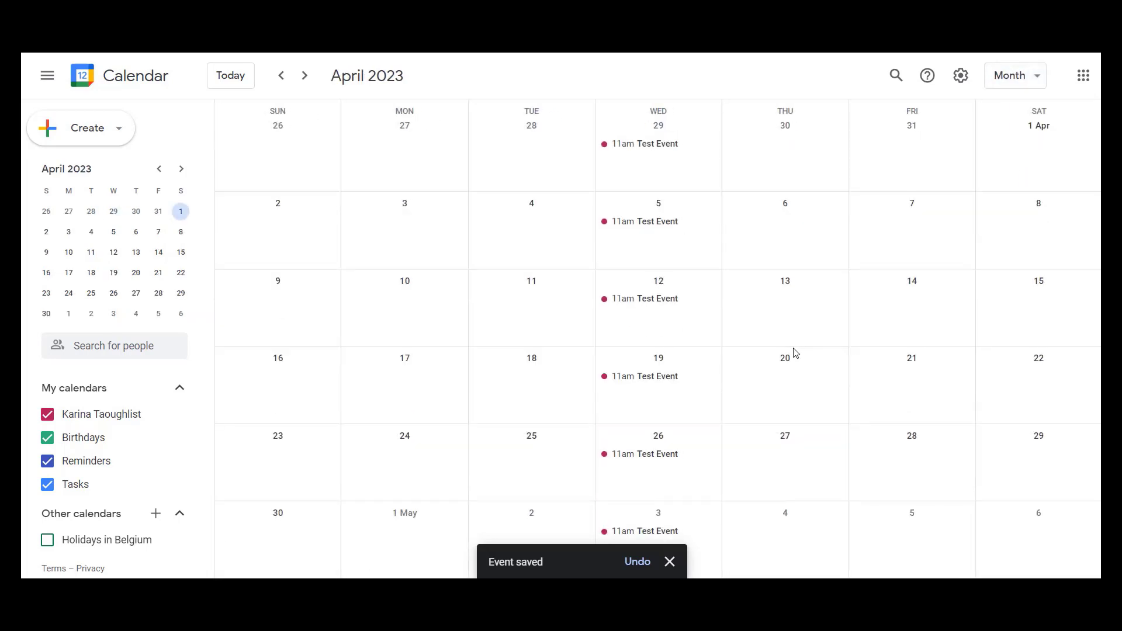
scroll(795, 352, down, 1)
scroll(794, 353, up, 1)
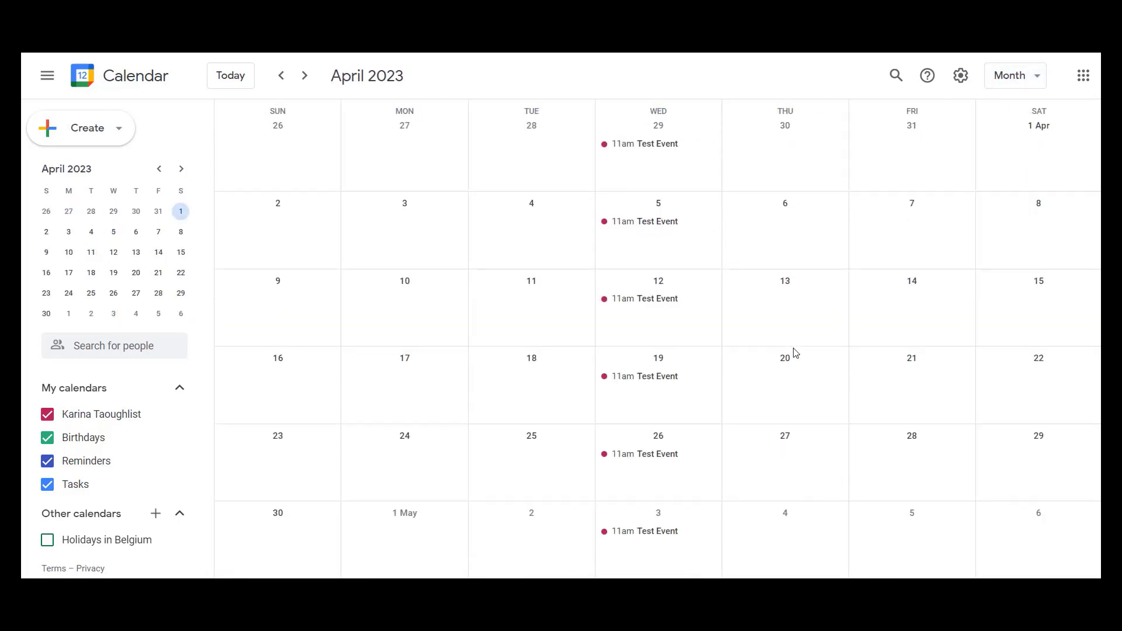
scroll(795, 352, up, 1)
scroll(796, 352, up, 1)
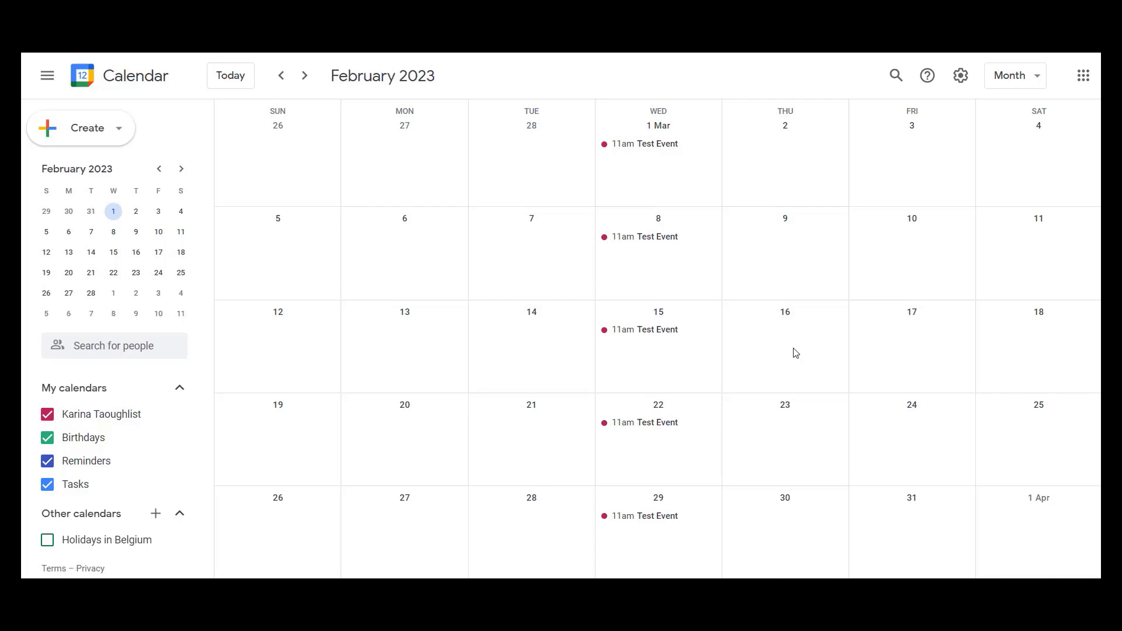
- Return to the Week view and check the Test Event's times in the weeks following 22 February
key(w)
click(305, 76)
click(305, 76)
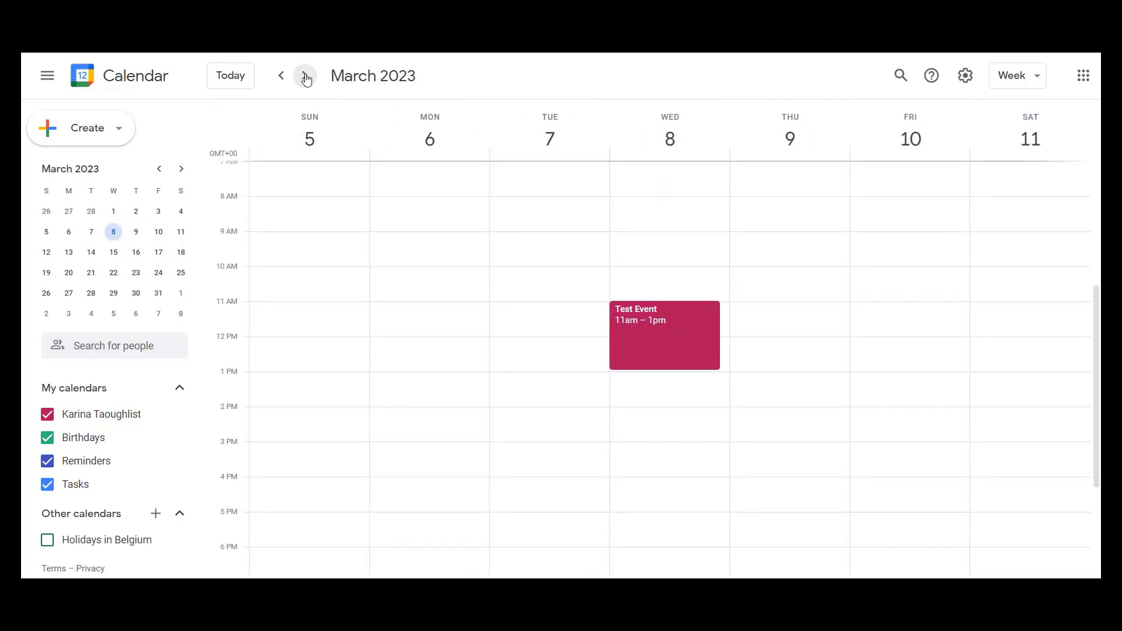
click(305, 76)
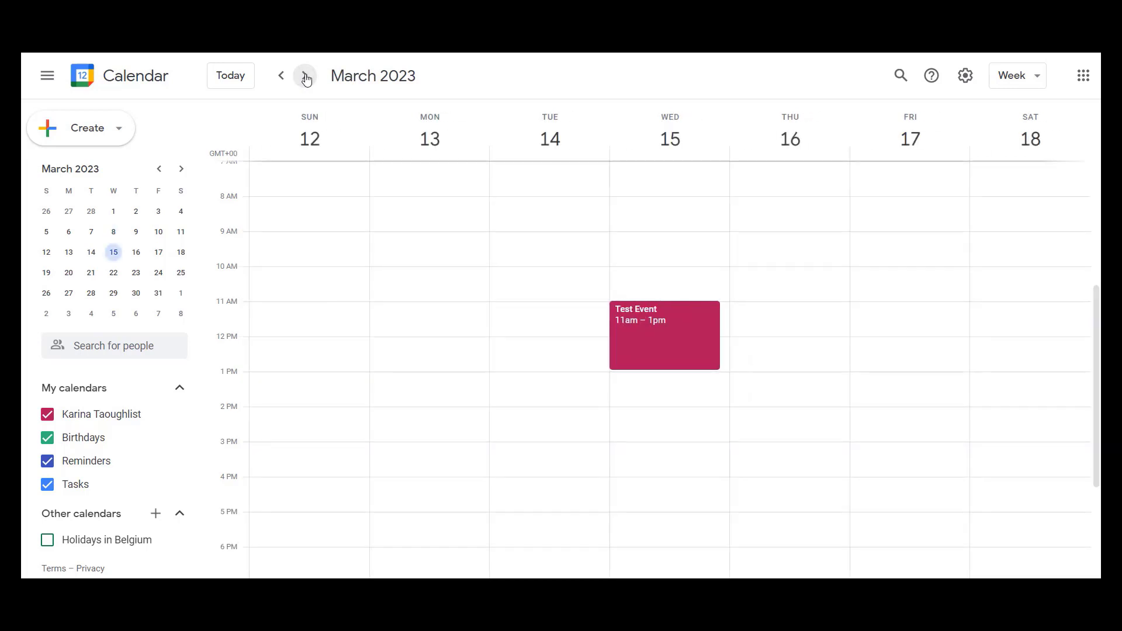
click(305, 76)
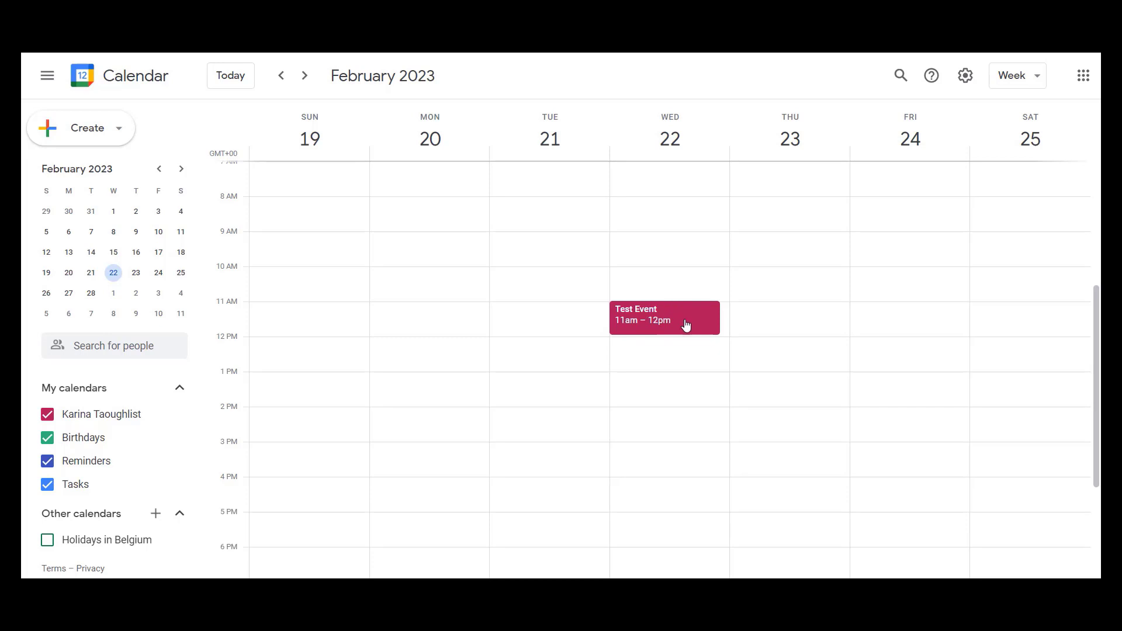
- Move the 22 February Test Event to Thursday 23 February, for this event only and without sending update emails
mouse_move(685, 322)
mouse_down()
mouse_move(561, 309)
mouse_move(556, 246)
mouse_move(867, 428)
mouse_move(639, 476)
mouse_move(564, 306)
mouse_move(859, 383)
mouse_move(689, 351)
mouse_move(692, 321)
mouse_up()
drag(647, 325, 786, 326)
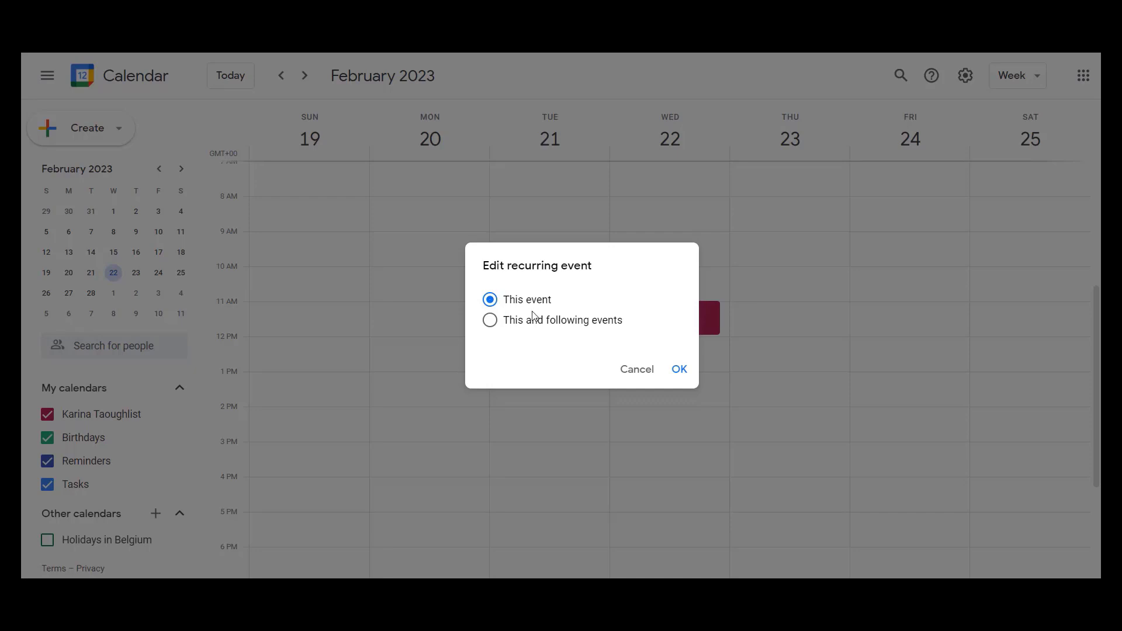
click(679, 370)
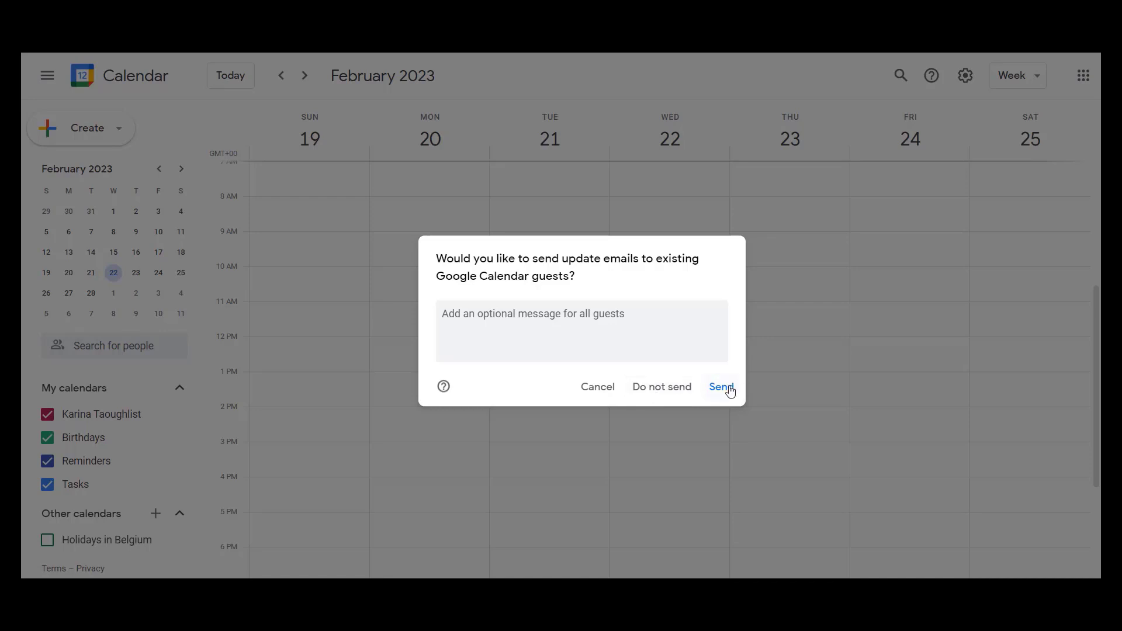
click(651, 395)
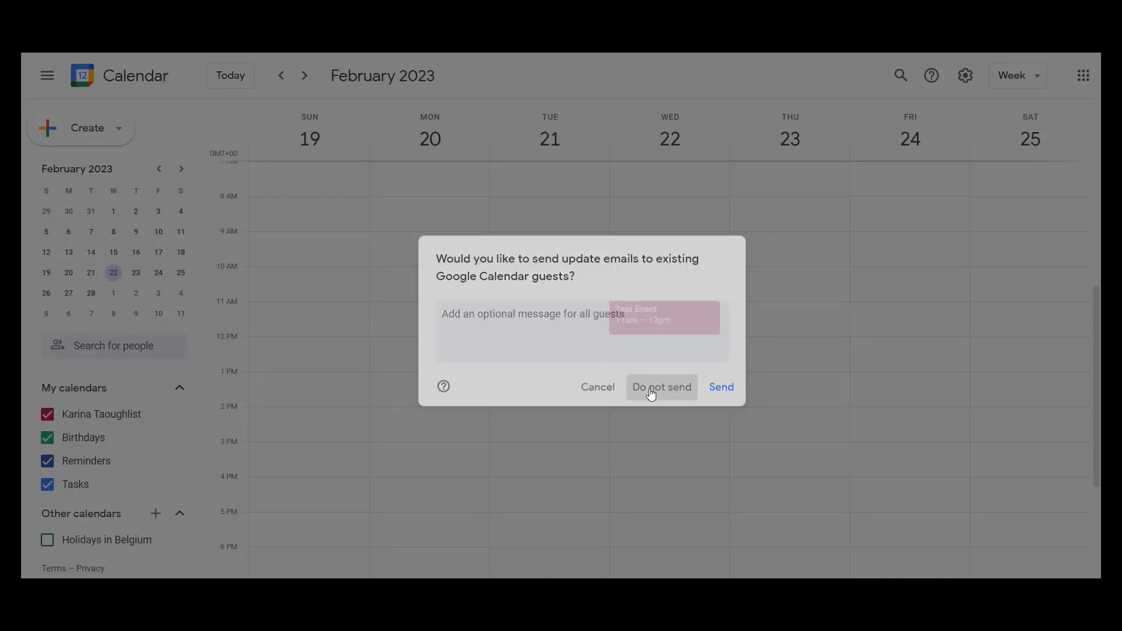